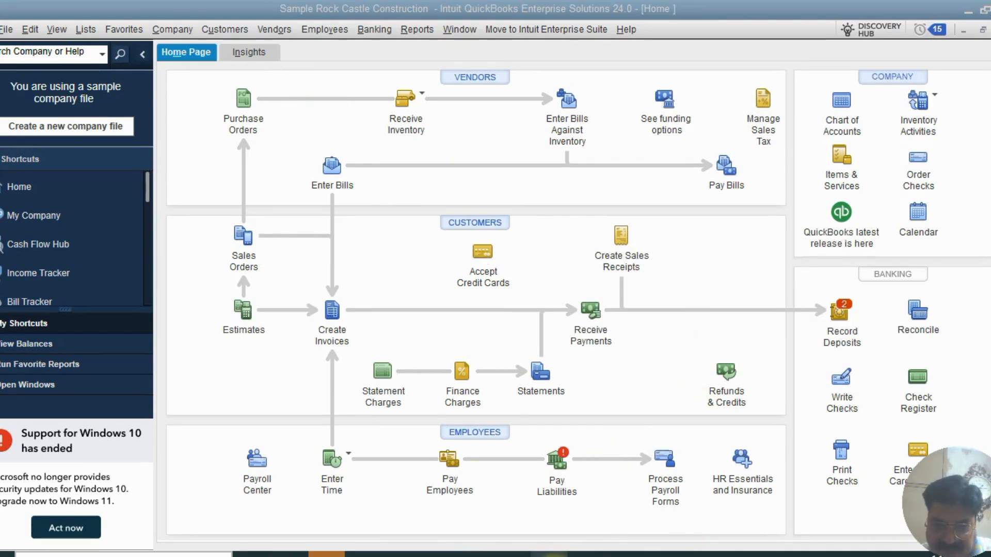
# Step: Switch to the Word document on item types and review when to use Service, Inventory Part and Non-inventory Part items
pyautogui.click(549, 556)
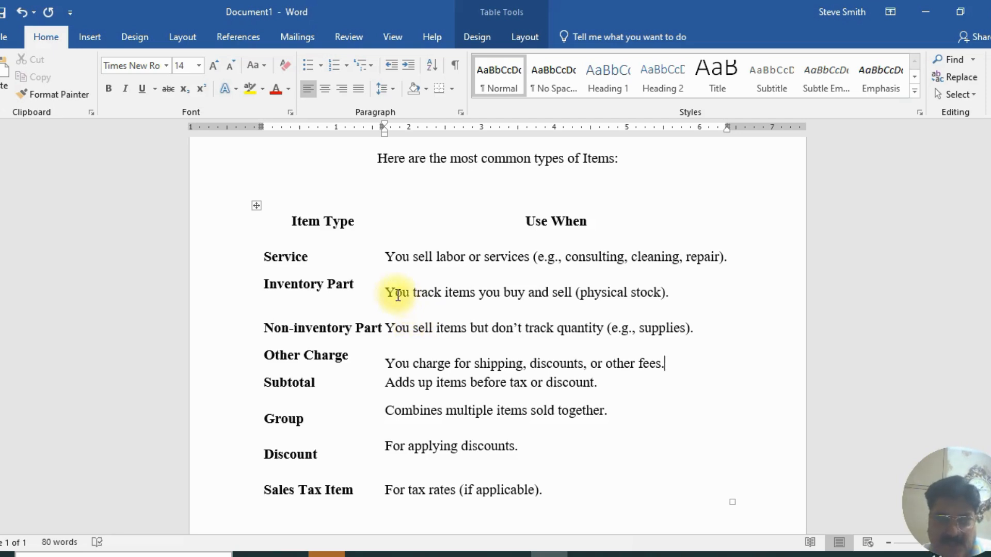
pyautogui.moveTo(263, 257); pyautogui.dragTo(320, 257)
pyautogui.click(424, 256)
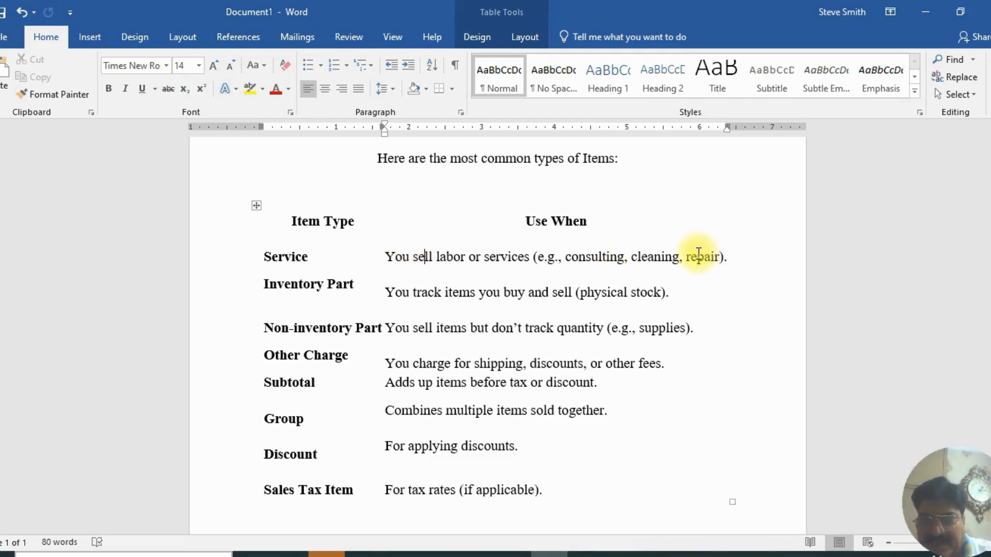
pyautogui.moveTo(697, 256); pyautogui.dragTo(722, 259)
pyautogui.moveTo(636, 264); pyautogui.dragTo(689, 266)
pyautogui.moveTo(272, 257); pyautogui.dragTo(295, 258)
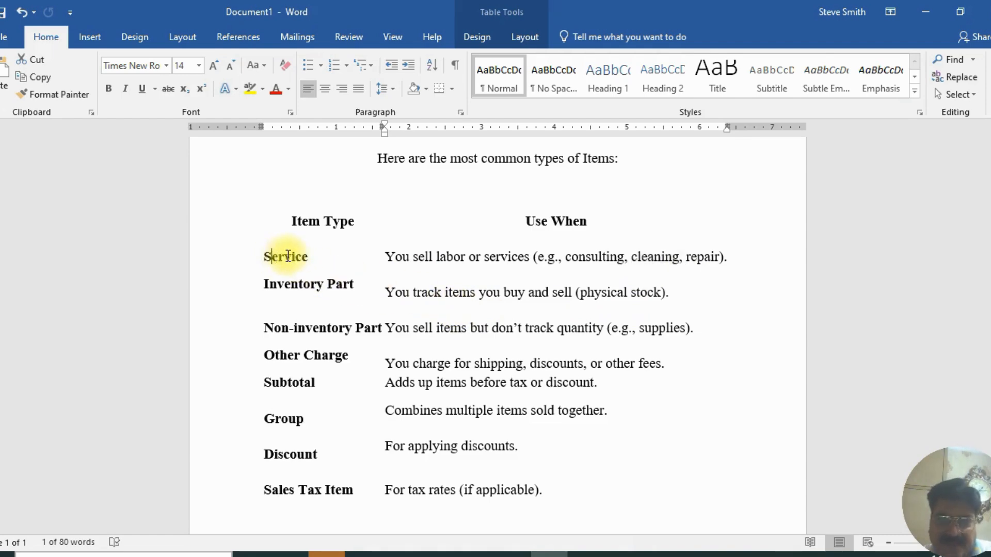
pyautogui.click(303, 295)
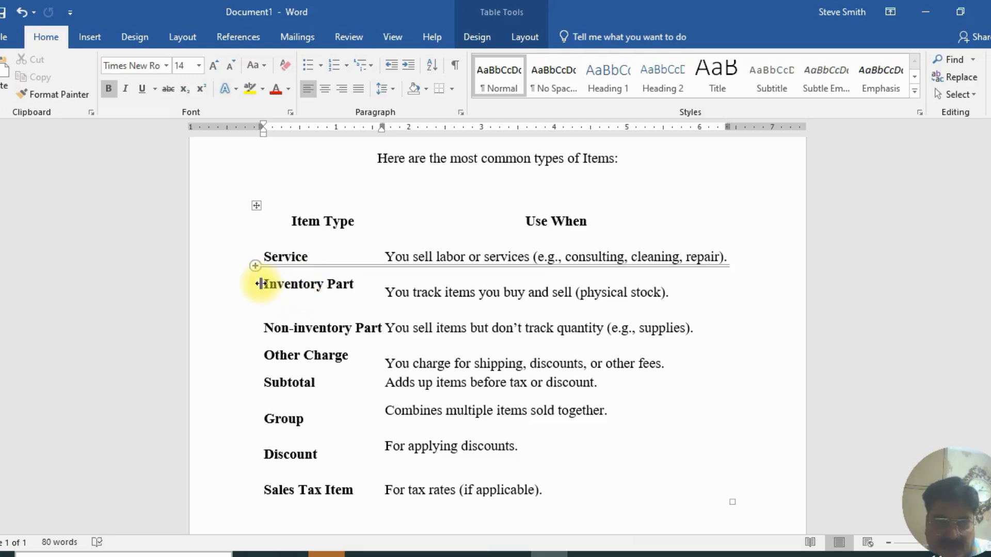
pyautogui.tripleClick(317, 287)
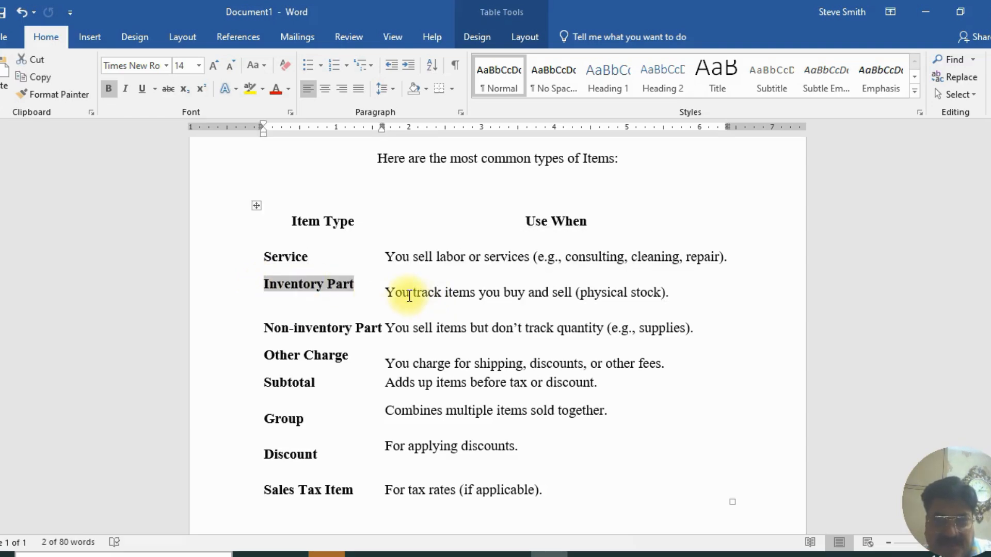
pyautogui.moveTo(395, 292); pyautogui.dragTo(598, 298)
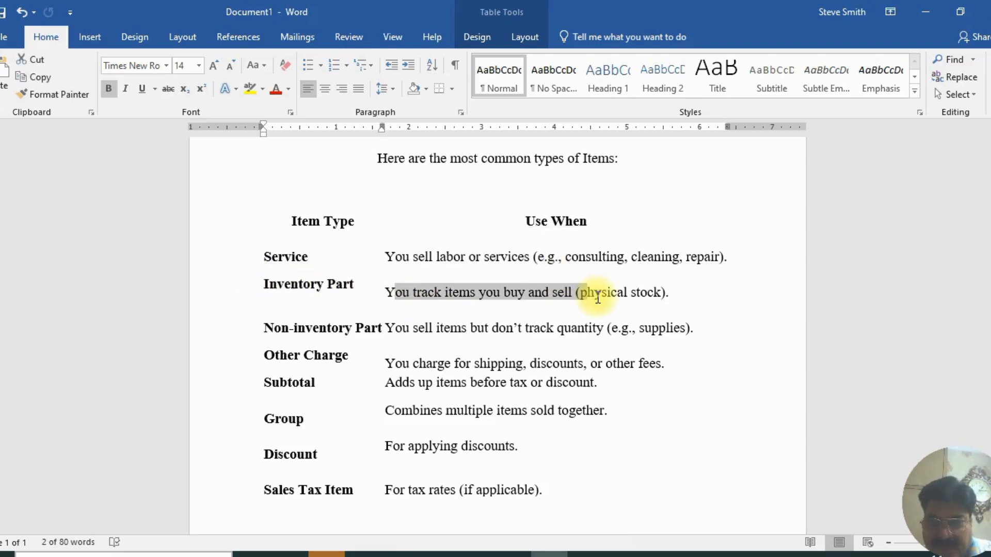
pyautogui.click(515, 329)
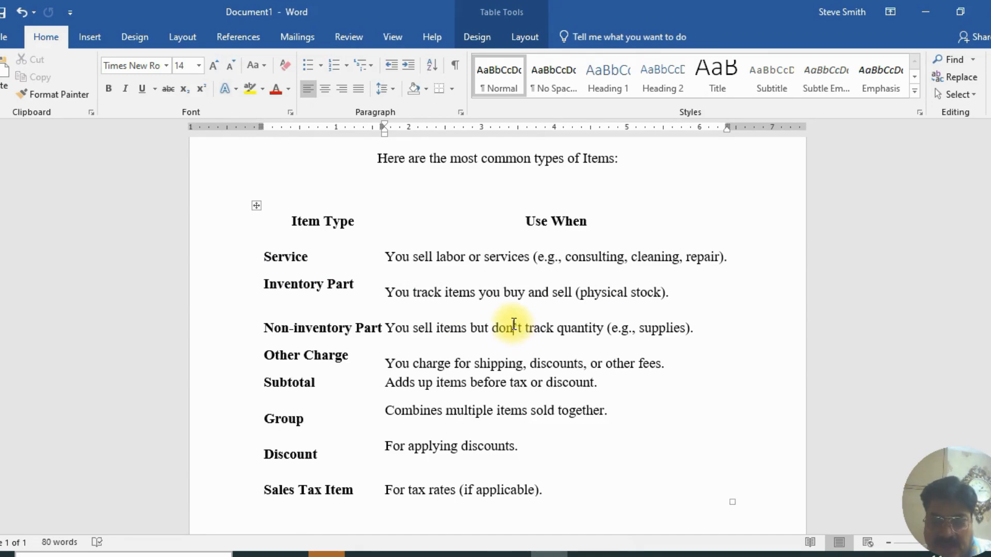
pyautogui.moveTo(294, 327); pyautogui.dragTo(554, 325)
pyautogui.click(482, 326)
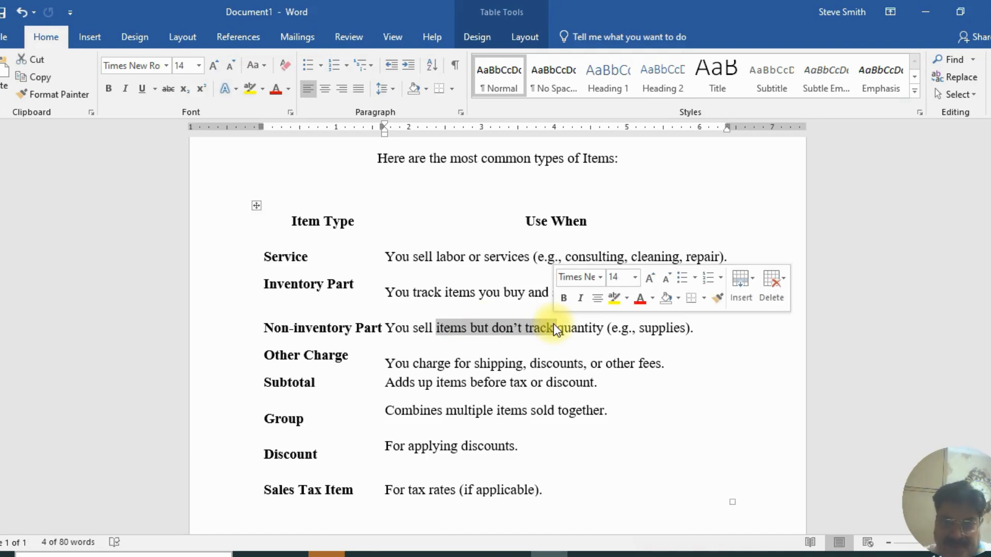
# Step: Review the lower rows of the item type table, down to Discount and Sales Tax Item
pyautogui.click(464, 407)
pyautogui.doubleClick(399, 365)
pyautogui.click(402, 395)
pyautogui.scroll(-3, 310, 475)
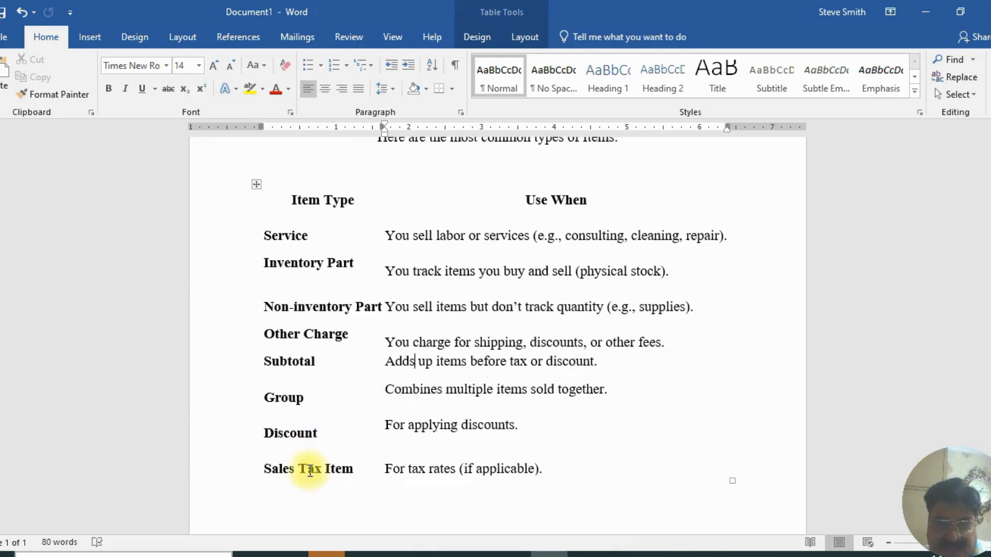
pyautogui.click(271, 381)
pyautogui.moveTo(300, 380); pyautogui.dragTo(363, 380)
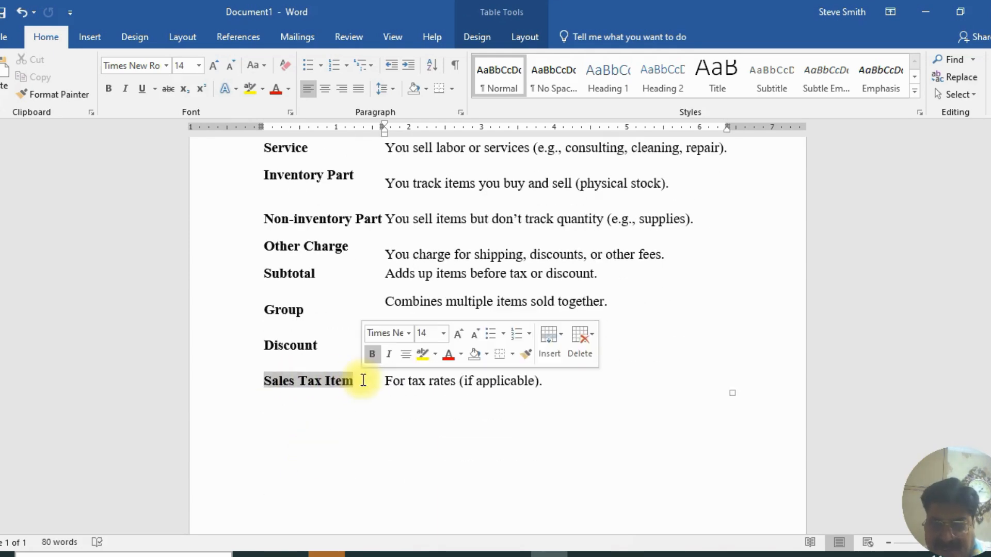
pyautogui.click(400, 384)
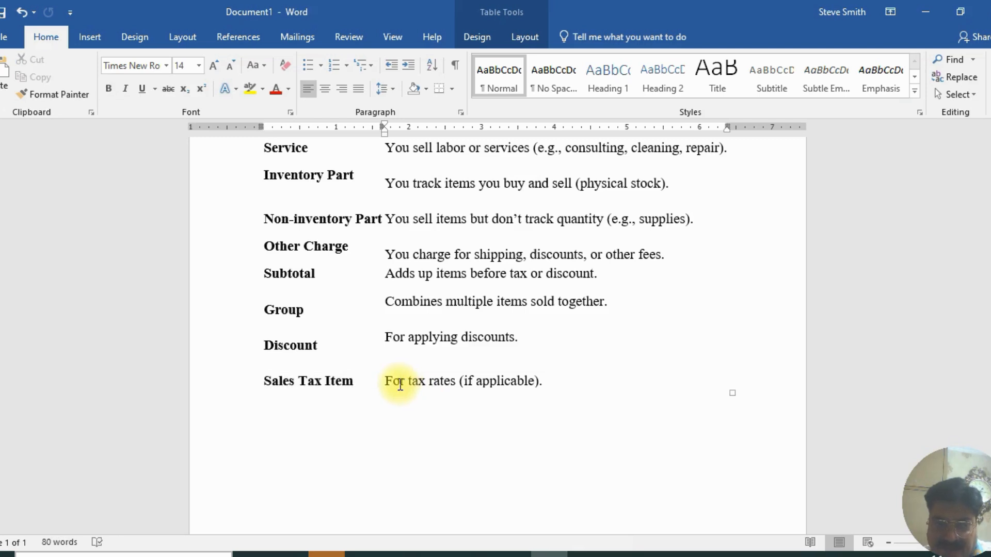
pyautogui.moveTo(393, 385); pyautogui.dragTo(491, 390)
pyautogui.click(421, 338)
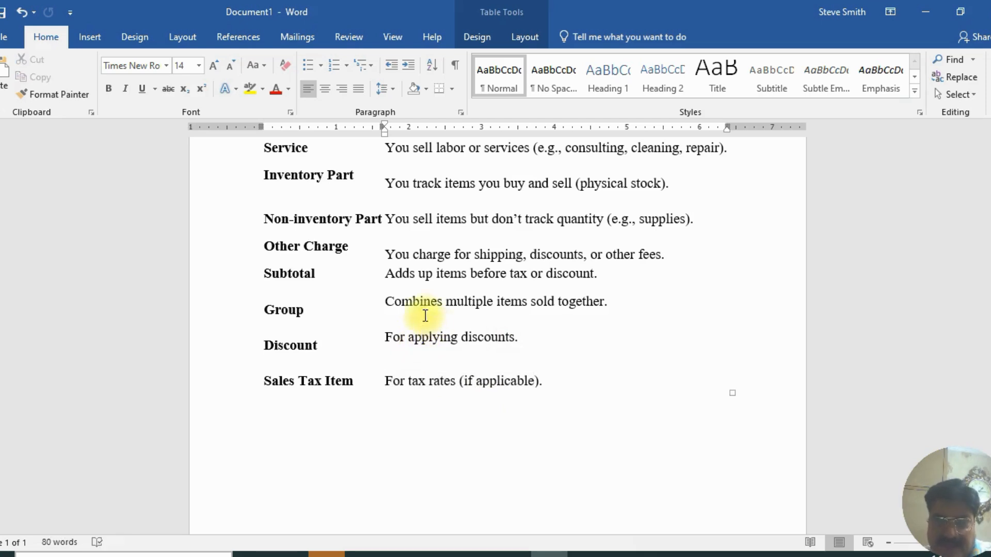
# Step: Examine the Other Charge, Subtotal and Group descriptions in the item type table
pyautogui.click(399, 263)
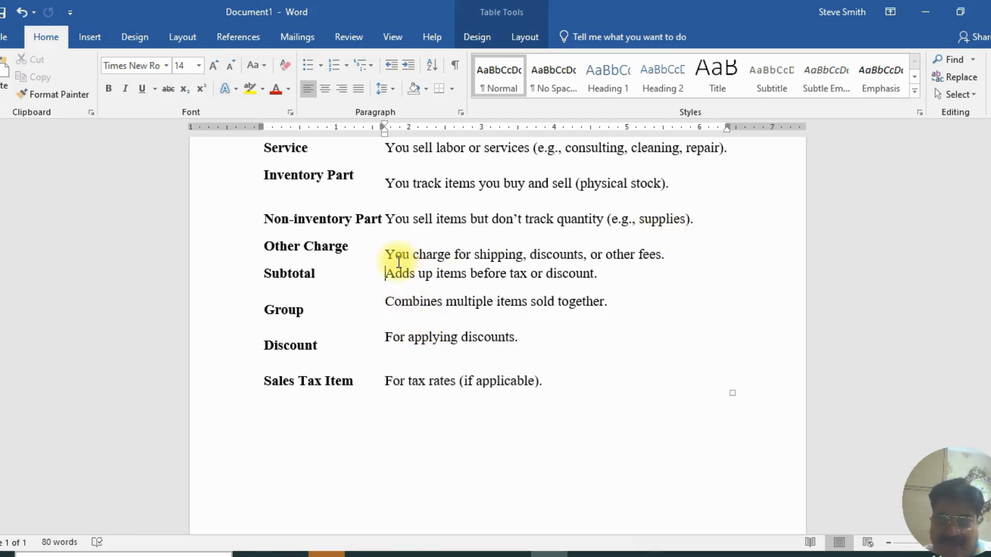
pyautogui.moveTo(454, 256); pyautogui.dragTo(668, 258)
pyautogui.moveTo(388, 274); pyautogui.dragTo(592, 276)
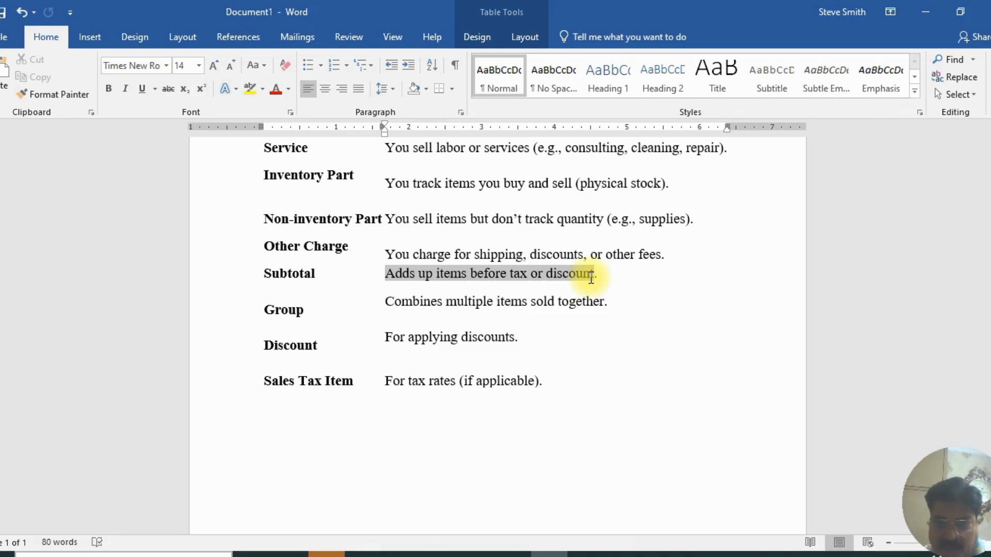
pyautogui.click(288, 274)
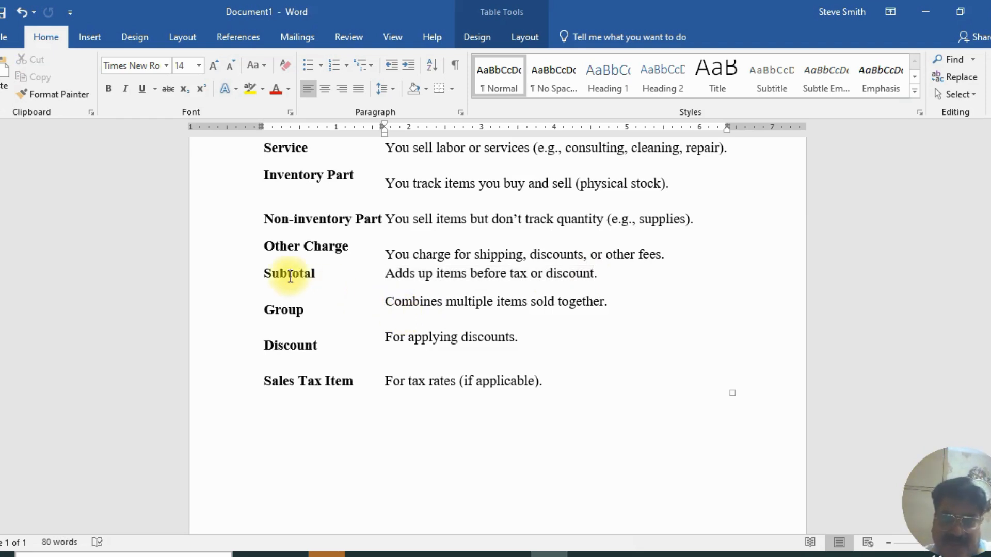
pyautogui.moveTo(369, 272); pyautogui.dragTo(397, 273)
pyautogui.click(431, 302)
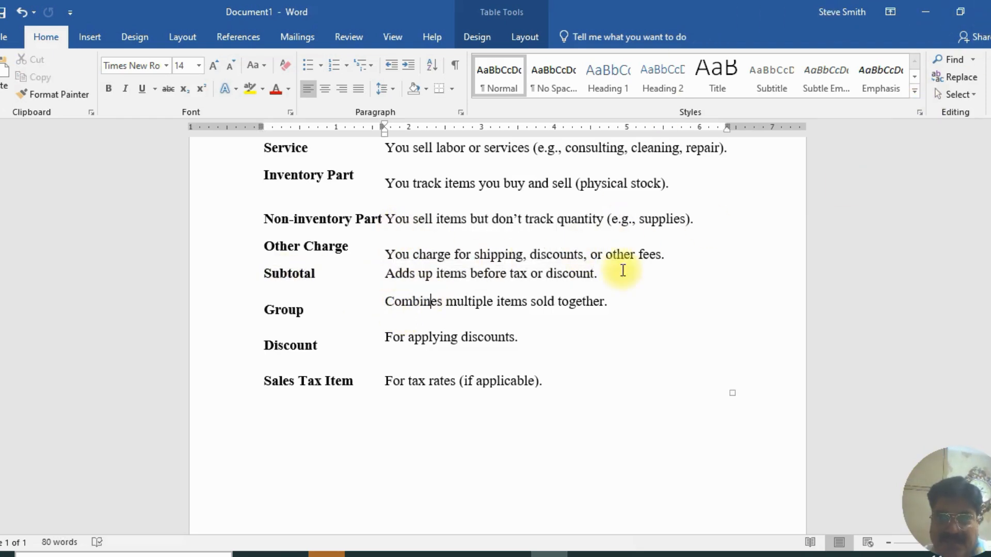
pyautogui.scroll(3, 622, 265)
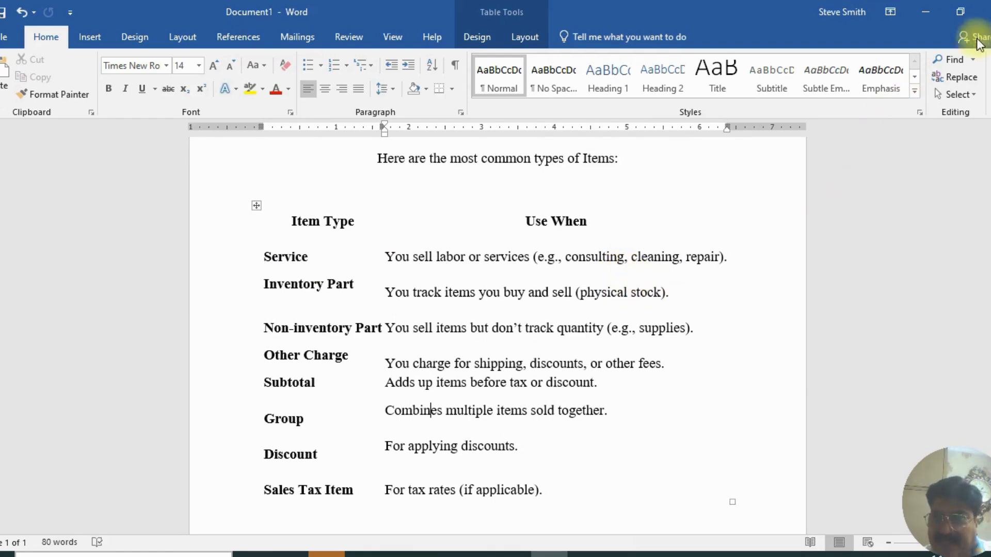
# Step: Return to QuickBooks, open the Item List and view the commands available for items
pyautogui.click(935, 9)
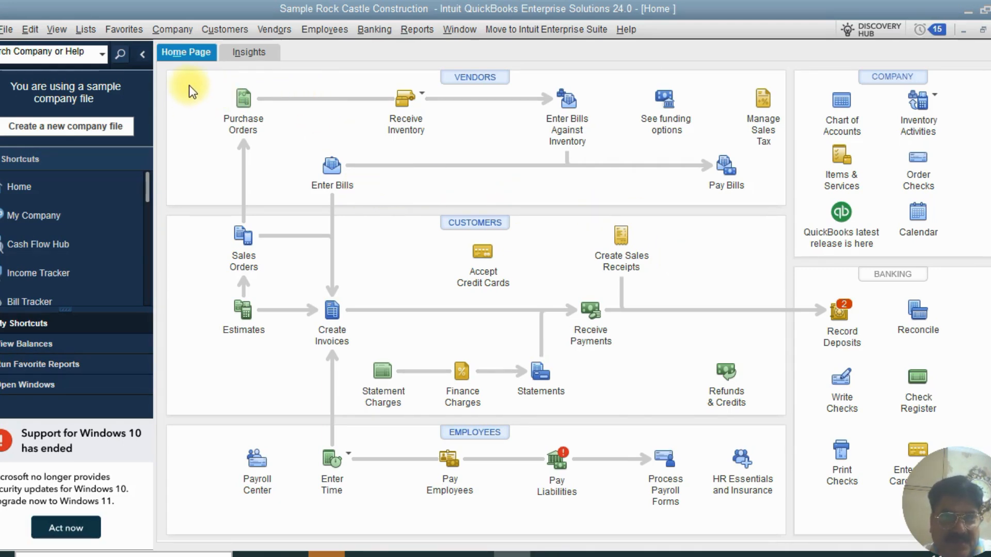
pyautogui.click(76, 32)
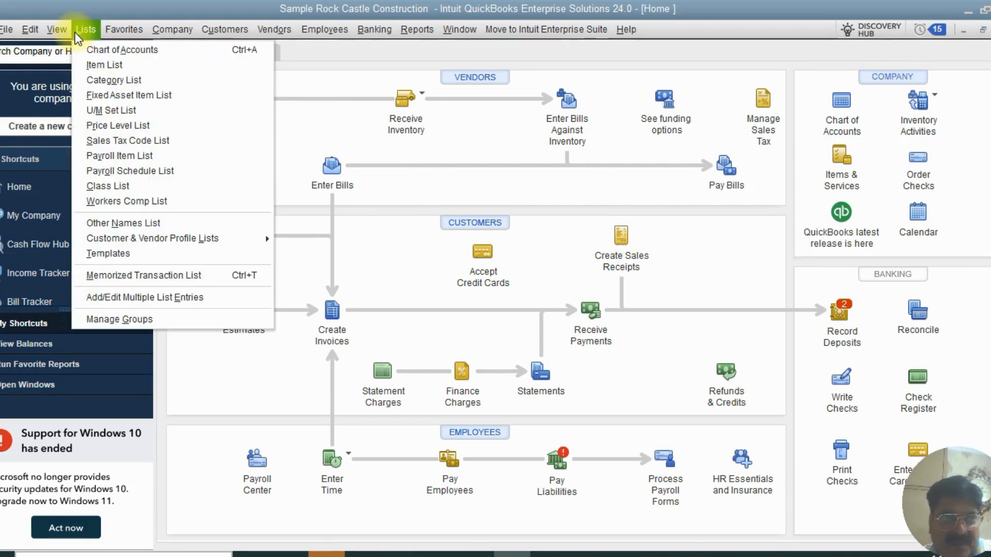
pyautogui.click(87, 66)
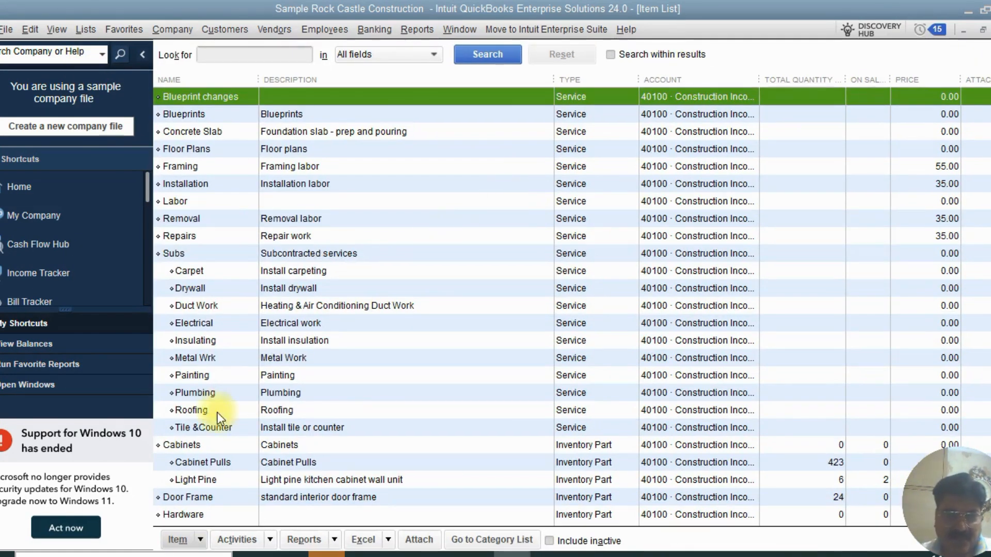
pyautogui.click(201, 542)
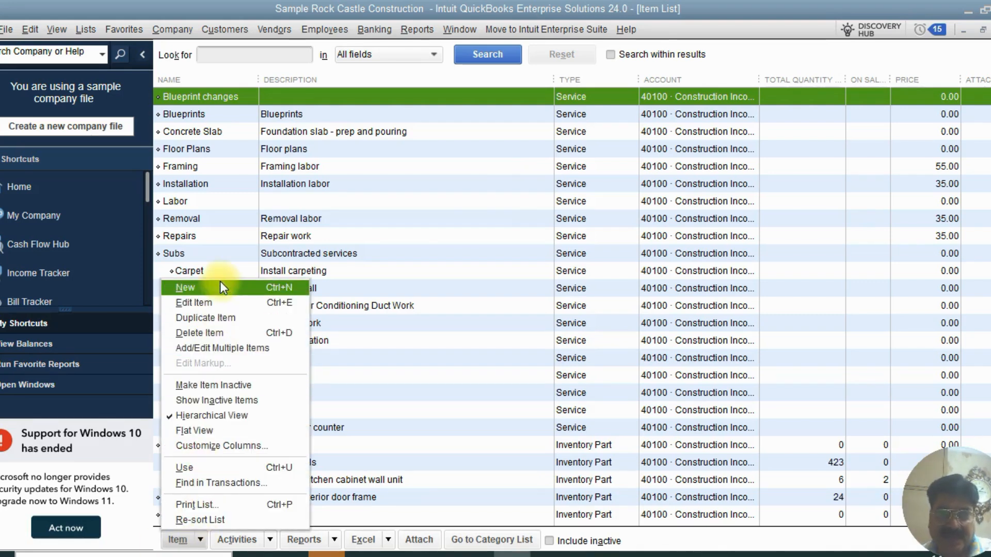
pyautogui.click(732, 60)
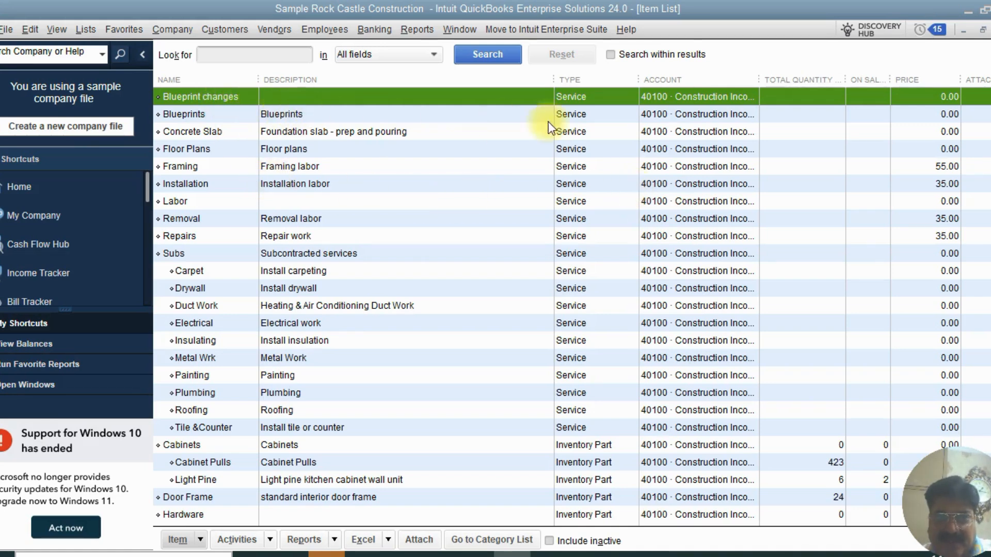
# Step: Examine the Service, Inventory Part, Non-inventory Part and Other Charge entries in the Item List
pyautogui.scroll(-1, 612, 307)
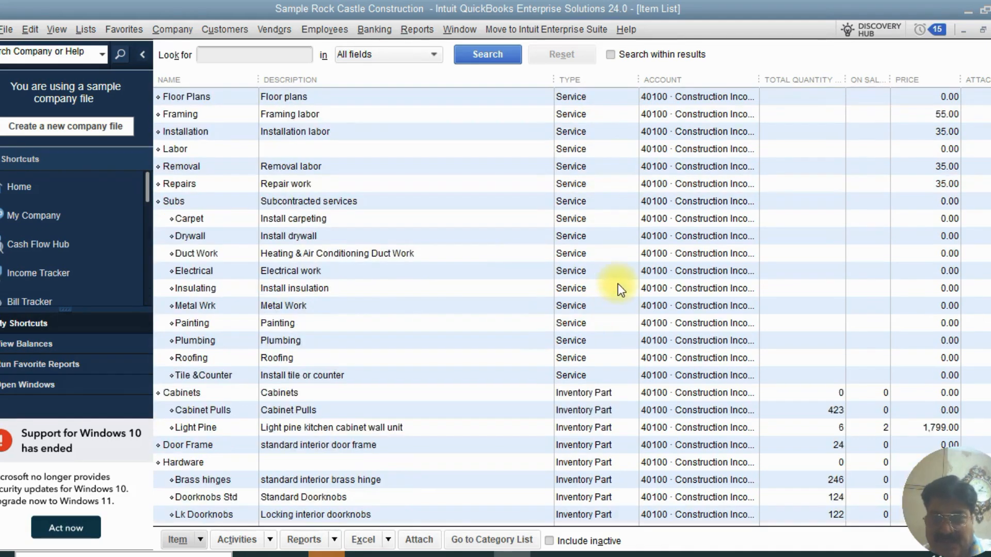
pyautogui.scroll(-4, 585, 245)
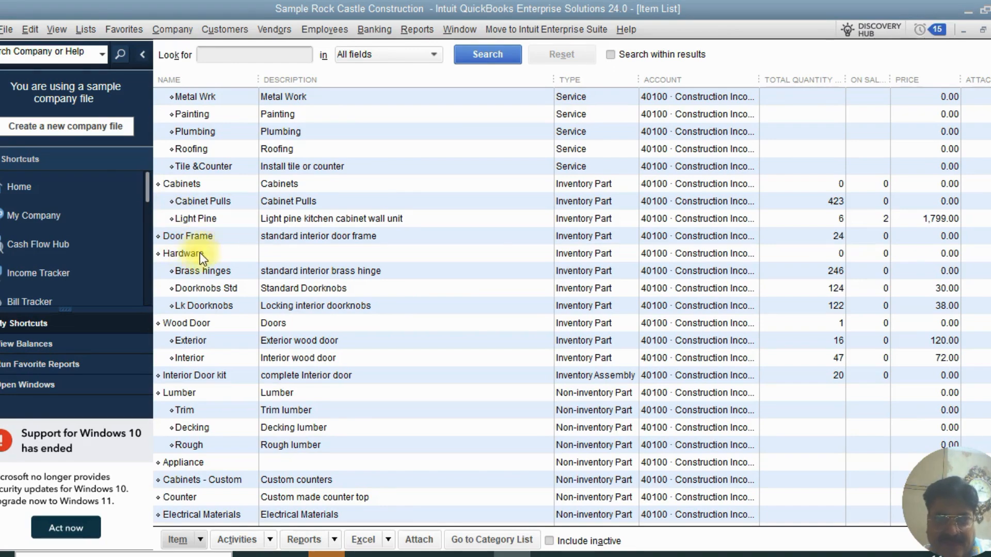
pyautogui.scroll(-3, 240, 355)
pyautogui.scroll(-2, 387, 320)
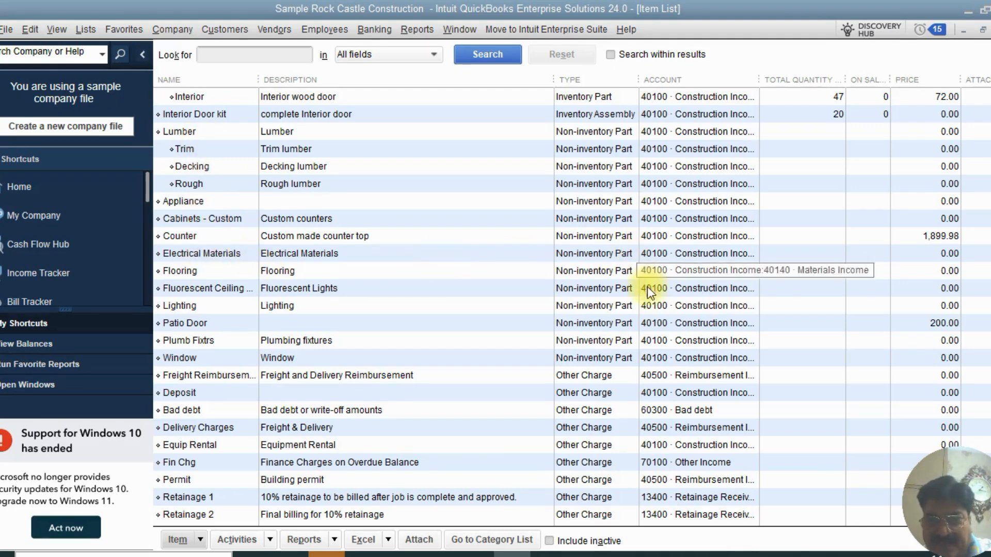
pyautogui.scroll(-3, 602, 240)
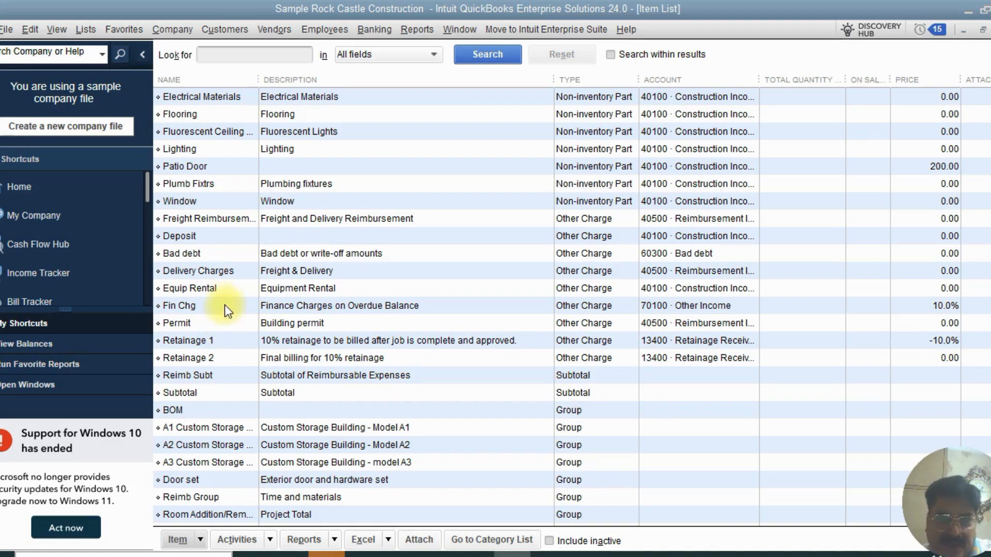
pyautogui.click(207, 239)
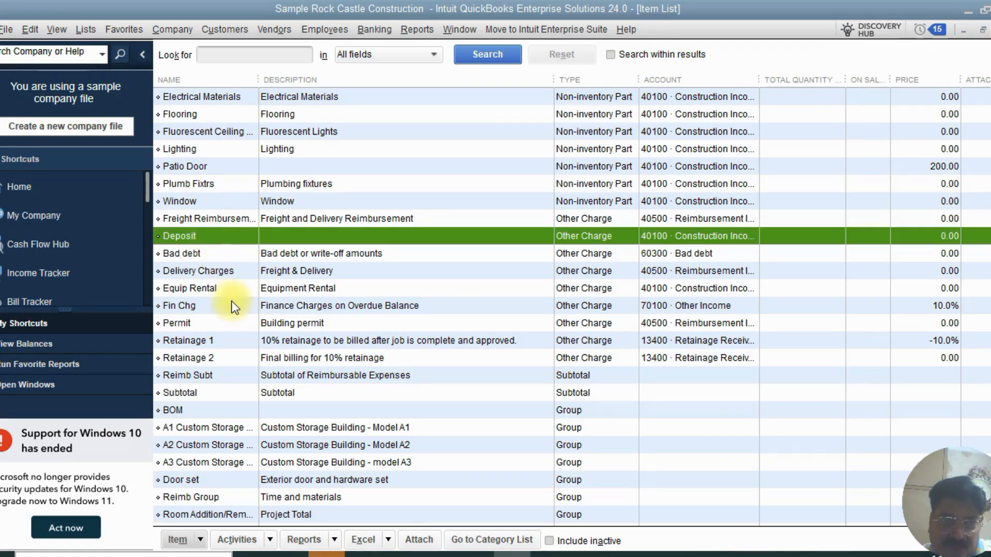
pyautogui.click(220, 257)
pyautogui.click(227, 273)
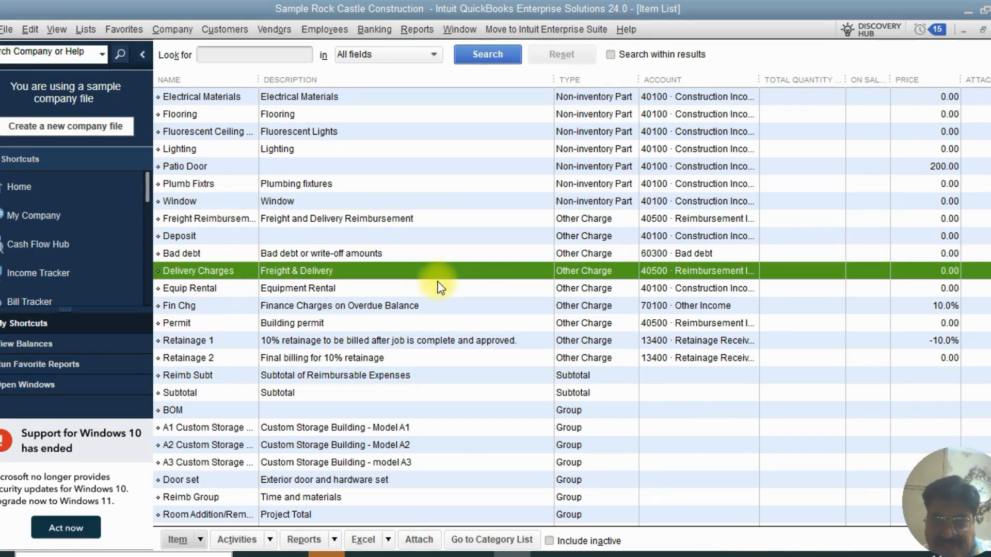
# Step: Examine the Subtotal, Group, Discount, Payment and Sales Tax entries, then return to the start of the Item List
pyautogui.scroll(-2, 372, 310)
pyautogui.scroll(-1, 224, 333)
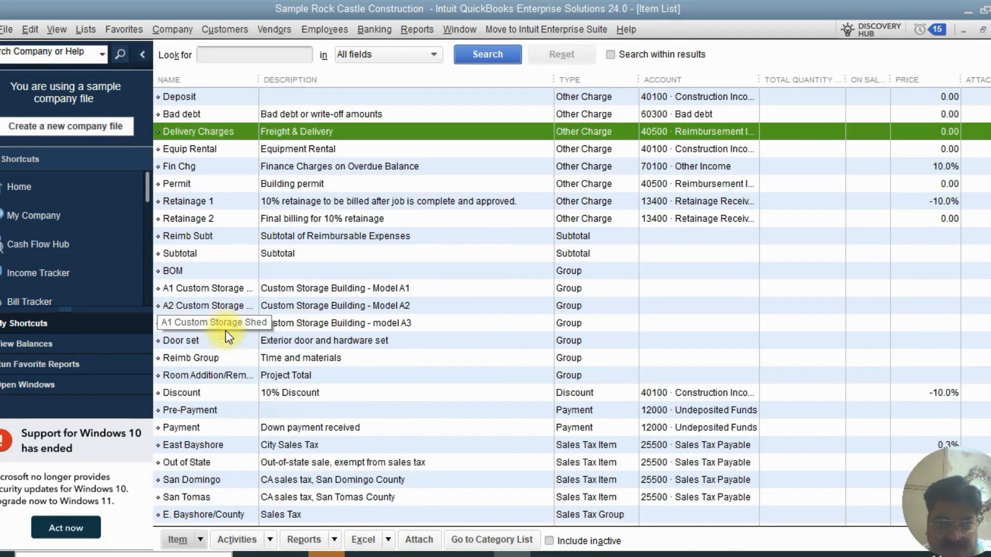
pyautogui.click(199, 291)
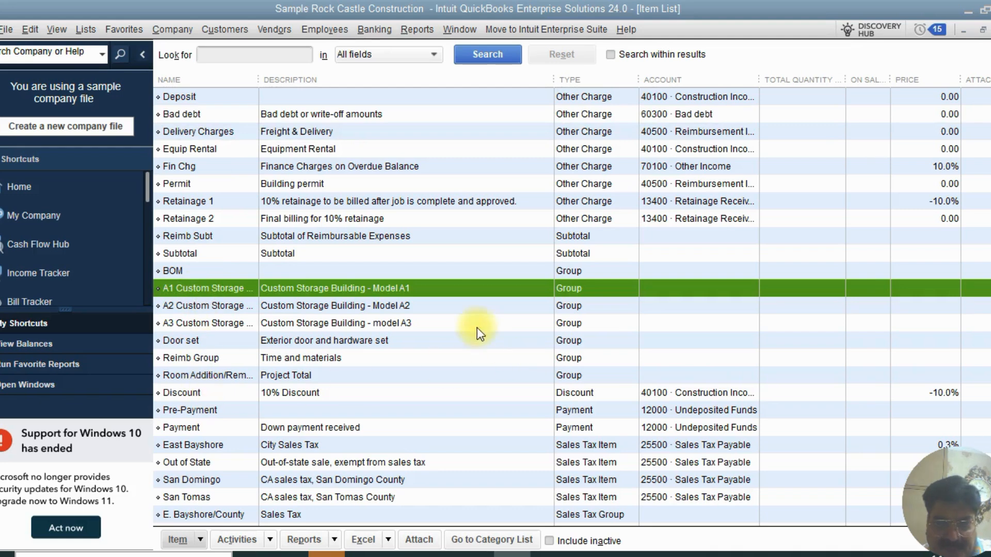
pyautogui.click(599, 394)
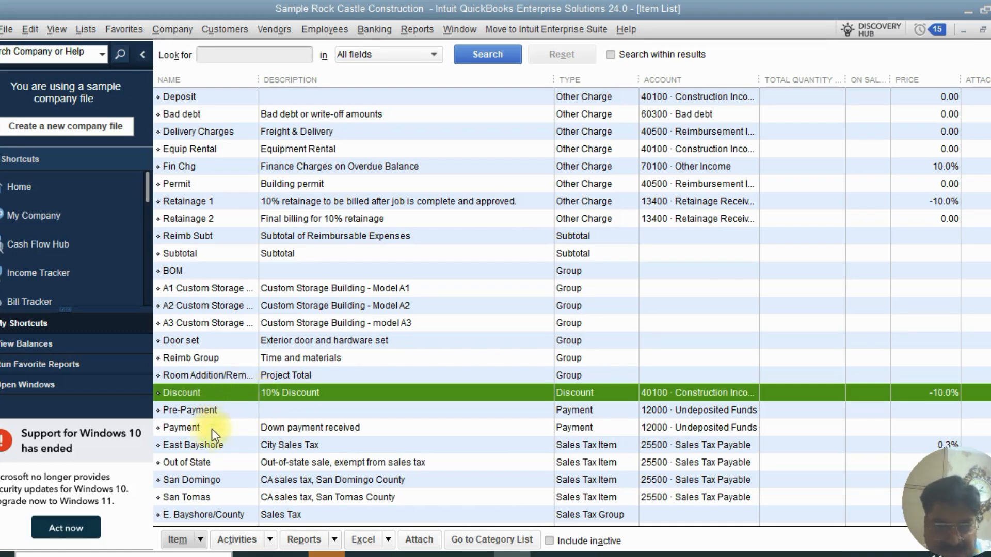
pyautogui.click(204, 480)
pyautogui.click(285, 446)
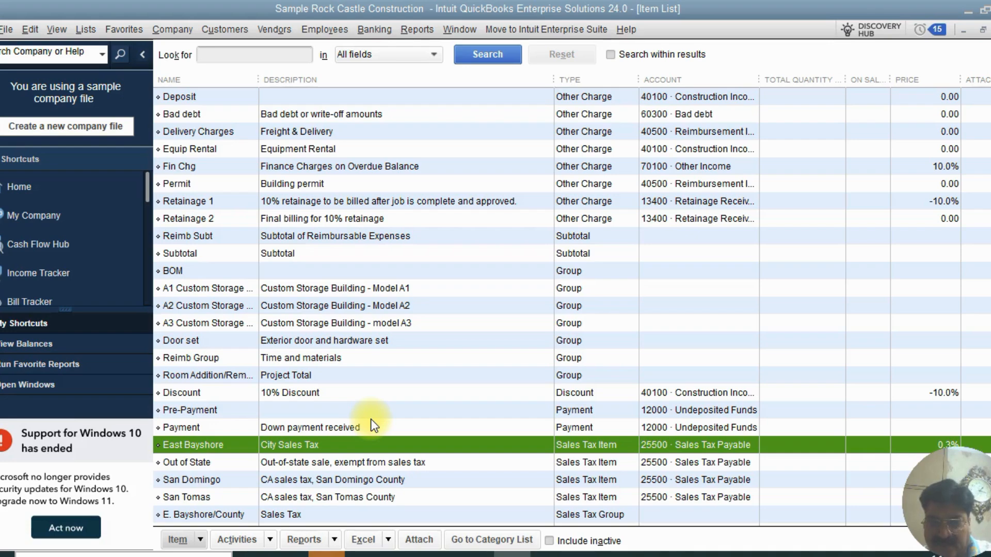
pyautogui.click(288, 516)
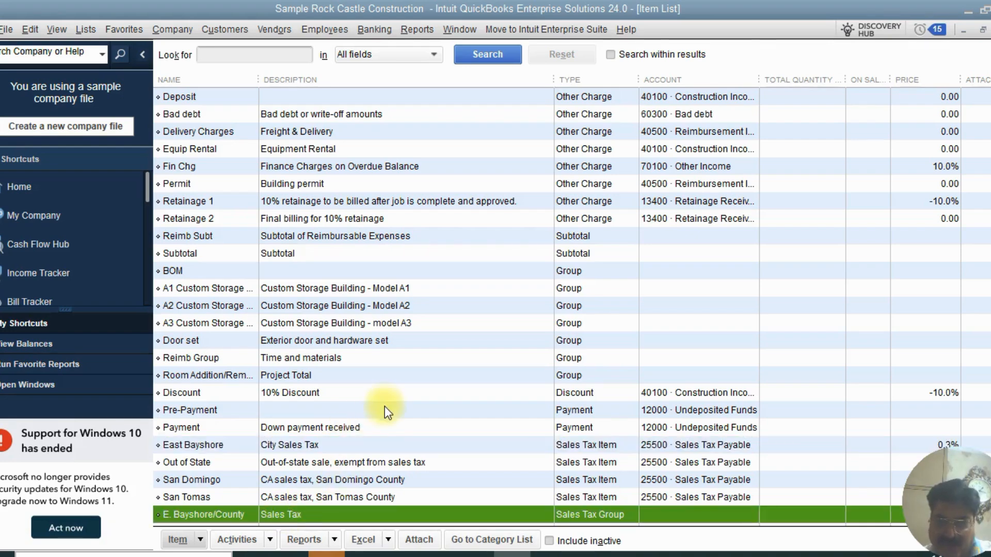
pyautogui.scroll(20, 385, 408)
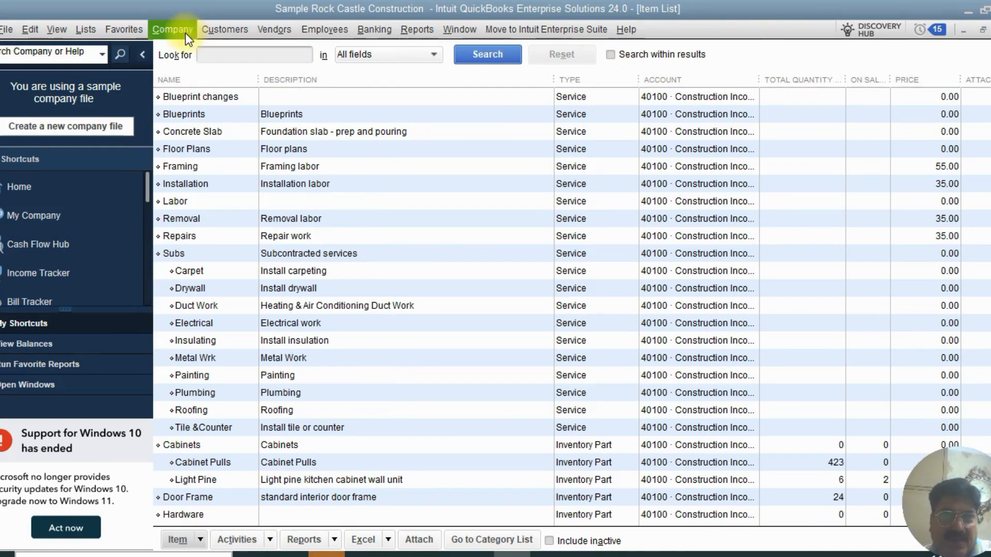
# Step: Create a new customer invoice and assign it to the first customer in the Customer:Job list
pyautogui.click(214, 28)
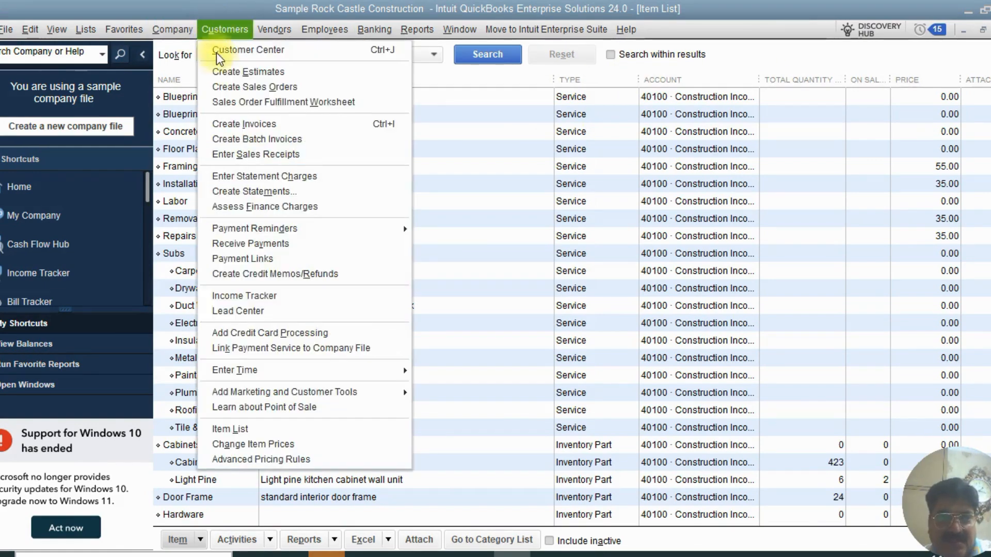
pyautogui.click(236, 128)
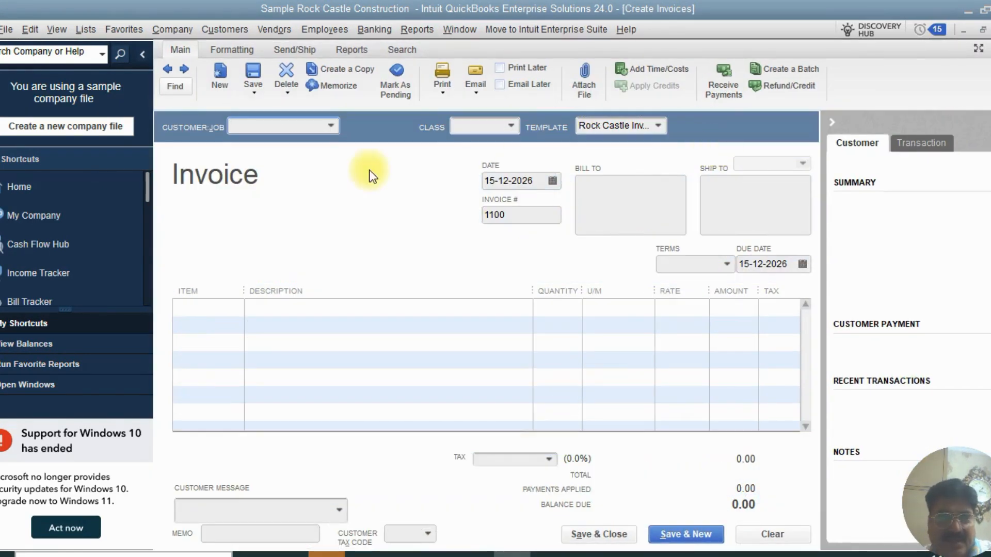
pyautogui.click(330, 126)
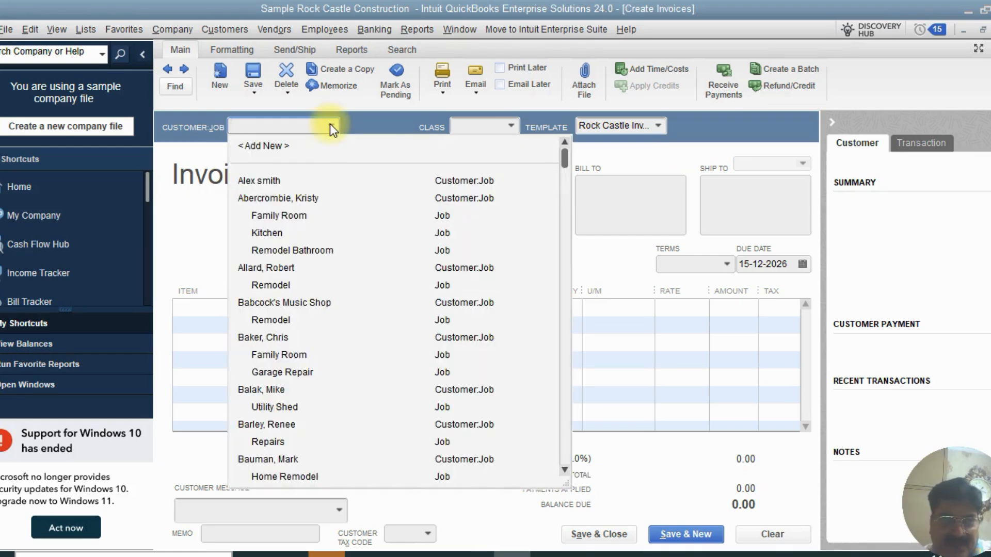
pyautogui.click(297, 182)
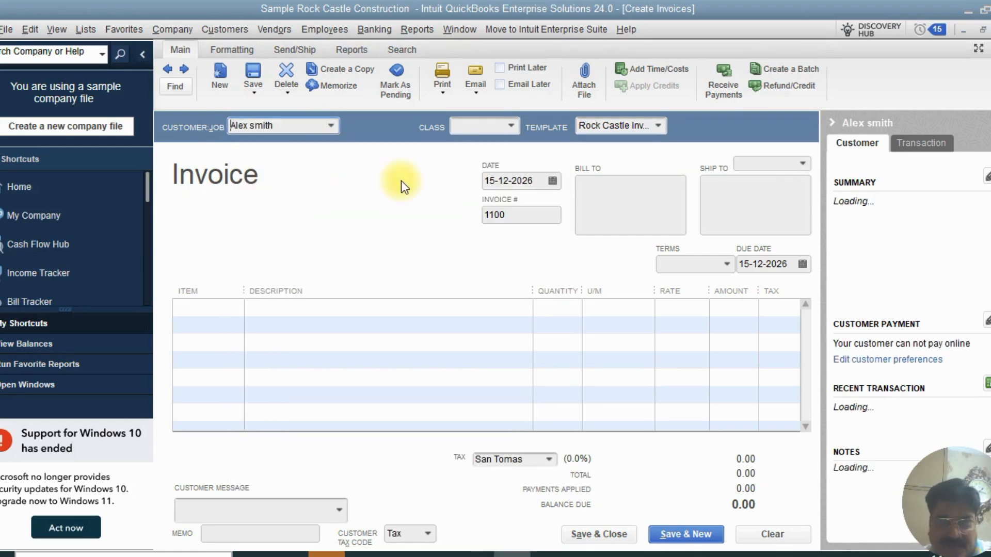
pyautogui.click(479, 313)
pyautogui.click(480, 436)
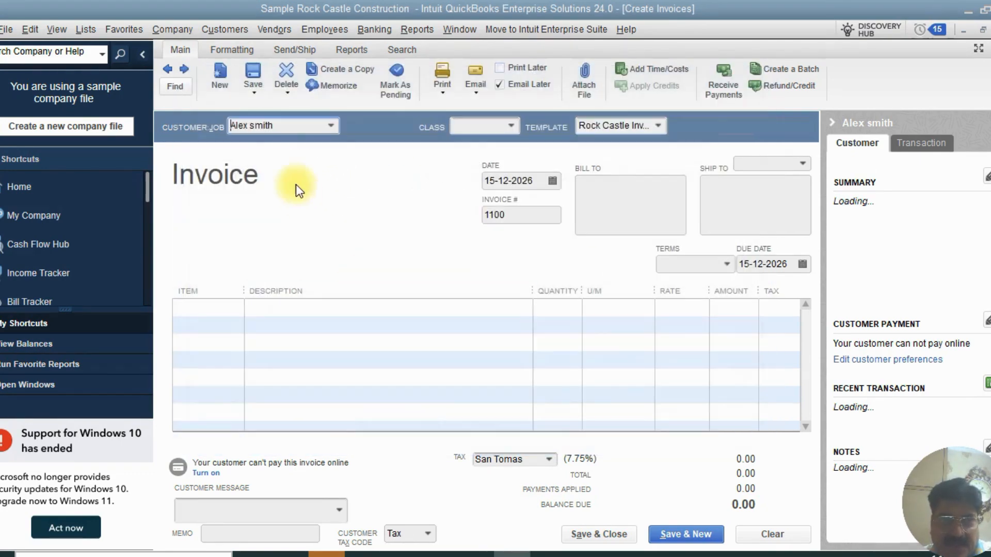
# Step: View the blank New Customer form without saving it, and set the invoice to the third main customer in the list
pyautogui.click(329, 126)
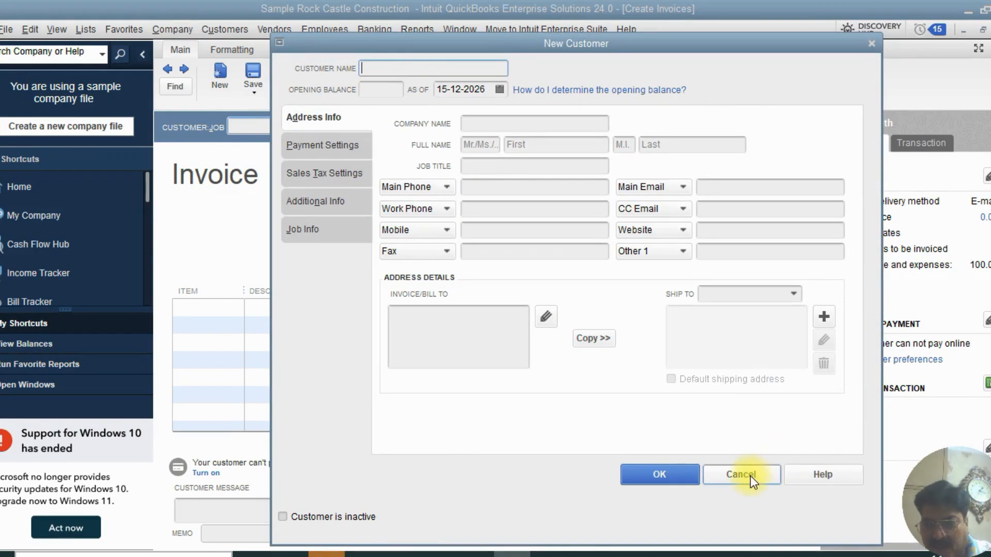
pyautogui.click(750, 475)
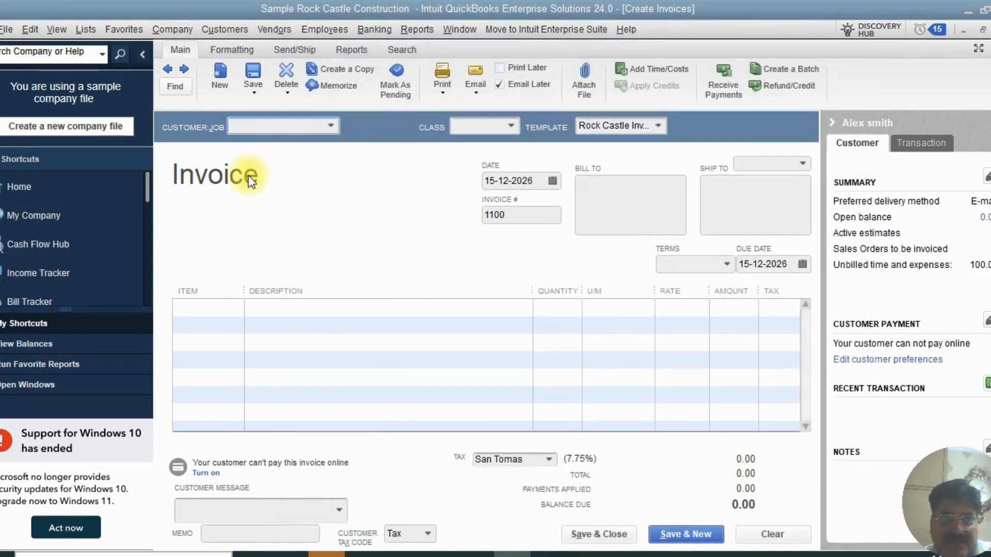
pyautogui.click(331, 127)
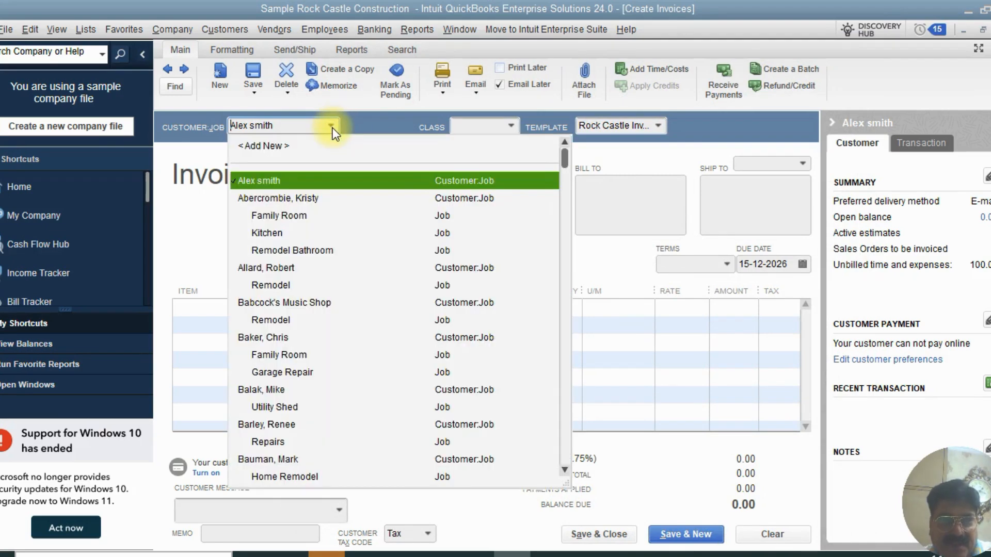
pyautogui.click(282, 268)
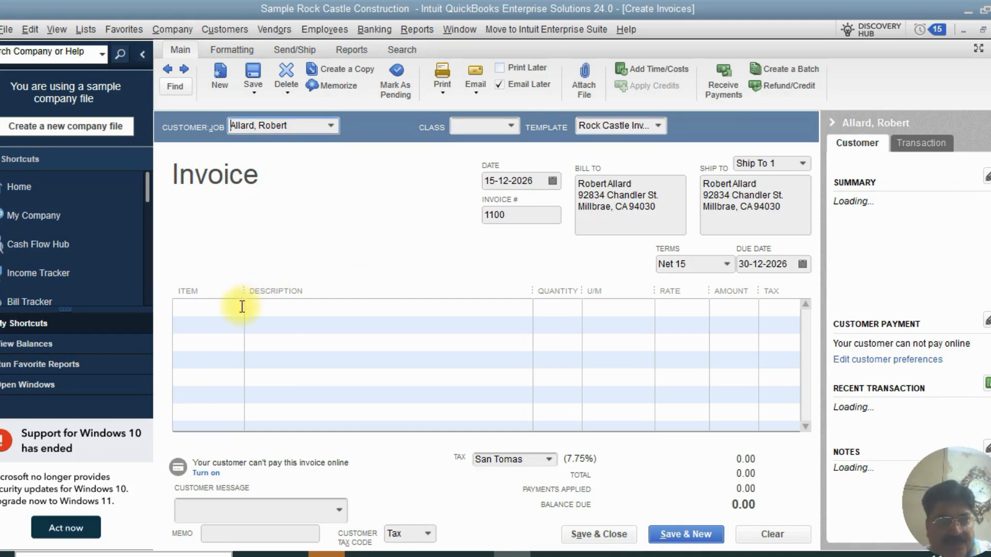
pyautogui.click(214, 312)
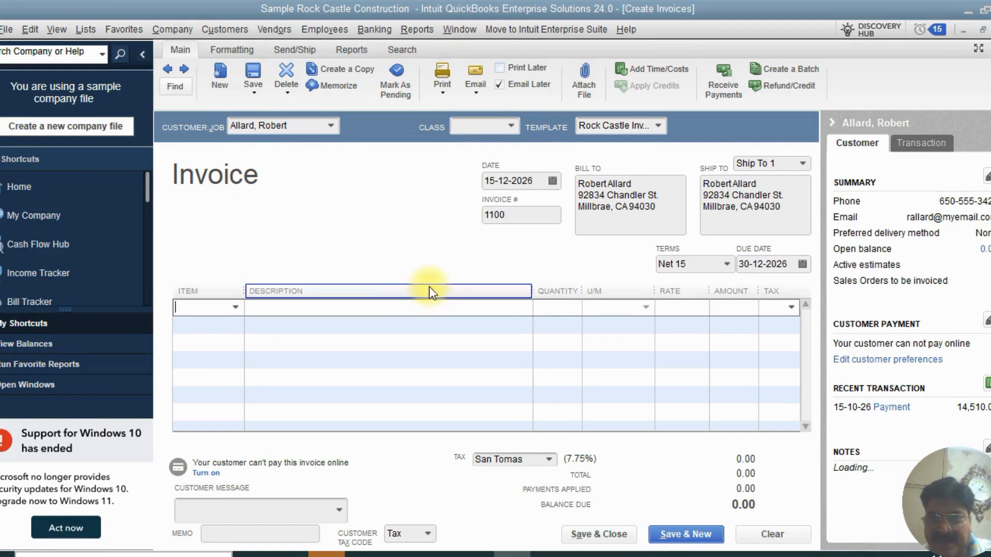
# Step: Set the invoice date to 15-10-2025
pyautogui.click(552, 181)
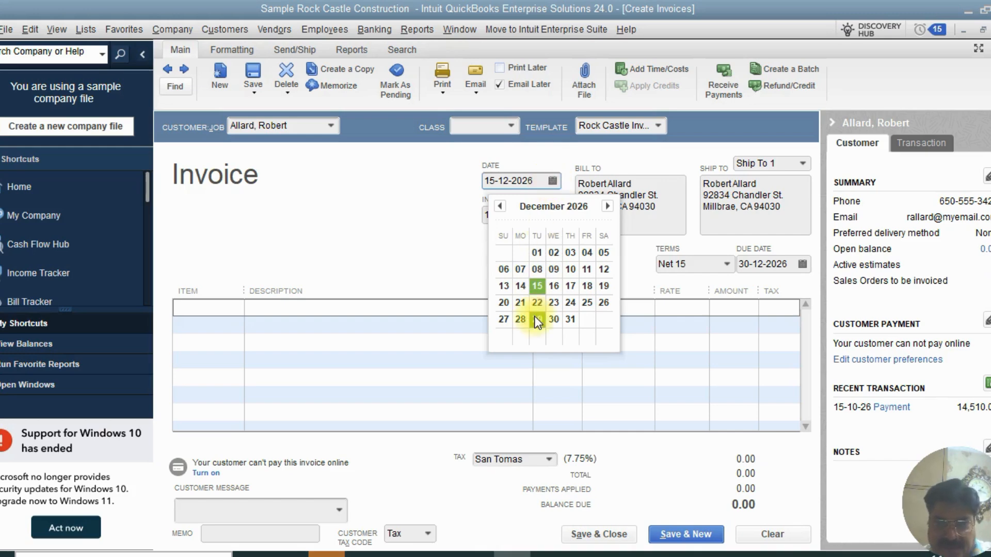
pyautogui.click(501, 205)
pyautogui.click(500, 206)
pyautogui.click(500, 206)
pyautogui.click(500, 206)
pyautogui.click(500, 206)
pyautogui.click(500, 206)
pyautogui.click(500, 206)
pyautogui.click(501, 206)
pyautogui.click(500, 206)
pyautogui.click(500, 206)
pyautogui.click(501, 206)
pyautogui.click(500, 206)
pyautogui.click(500, 206)
pyautogui.click(500, 206)
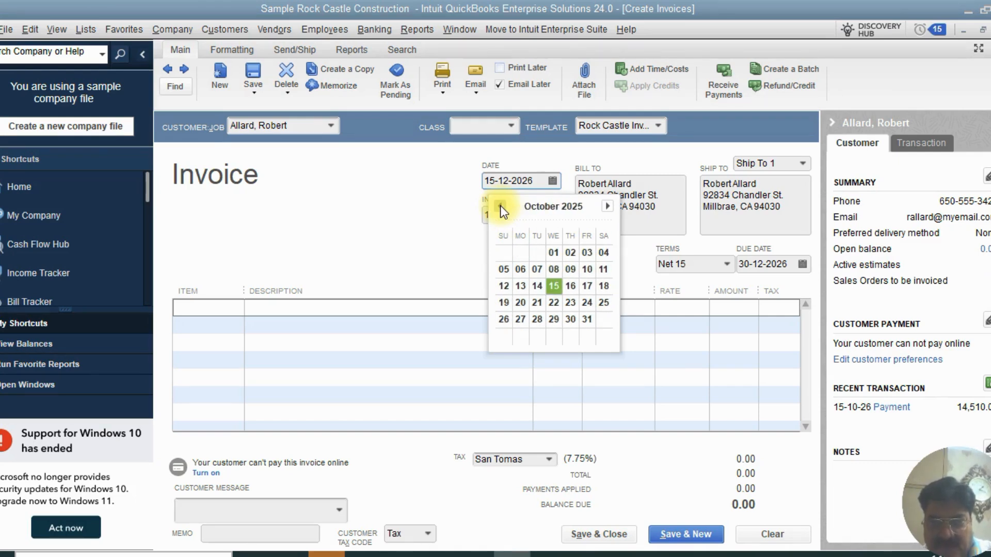
pyautogui.click(500, 206)
pyautogui.click(608, 207)
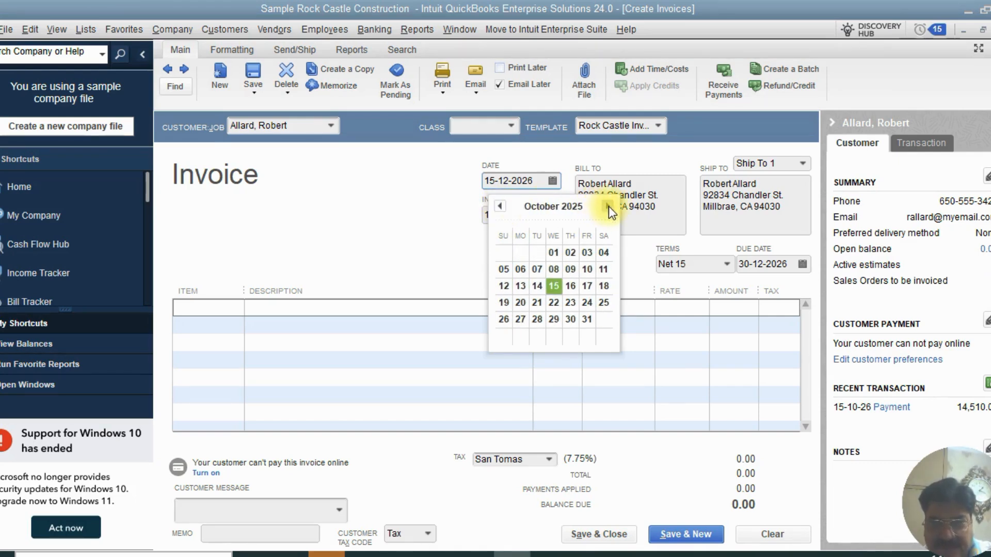
pyautogui.click(553, 286)
pyautogui.click(512, 181)
# Step: Examine the invoice number, the billing address, the available payment terms and the due date on the invoice
pyautogui.click(518, 216)
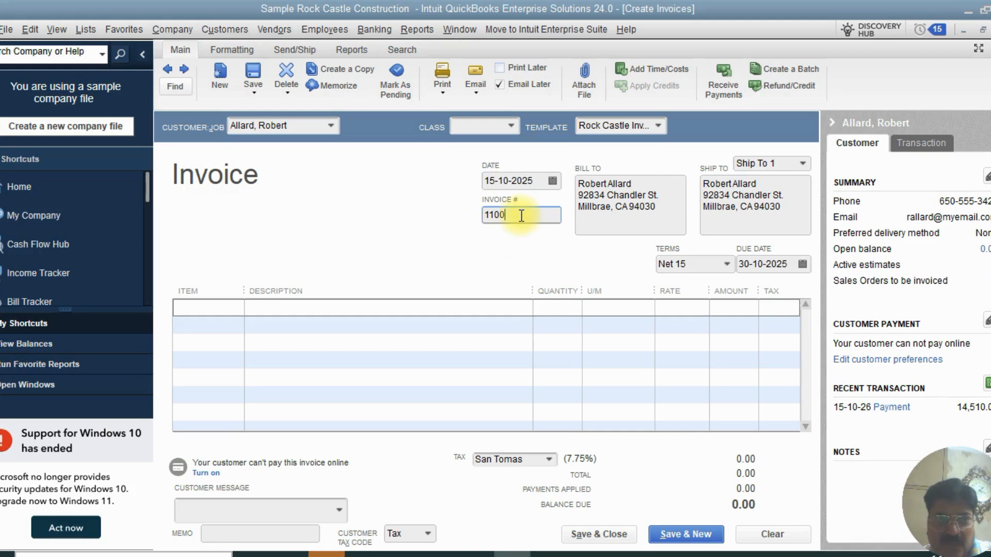
pyautogui.moveTo(518, 215); pyautogui.dragTo(419, 230)
pyautogui.moveTo(524, 215); pyautogui.dragTo(455, 238)
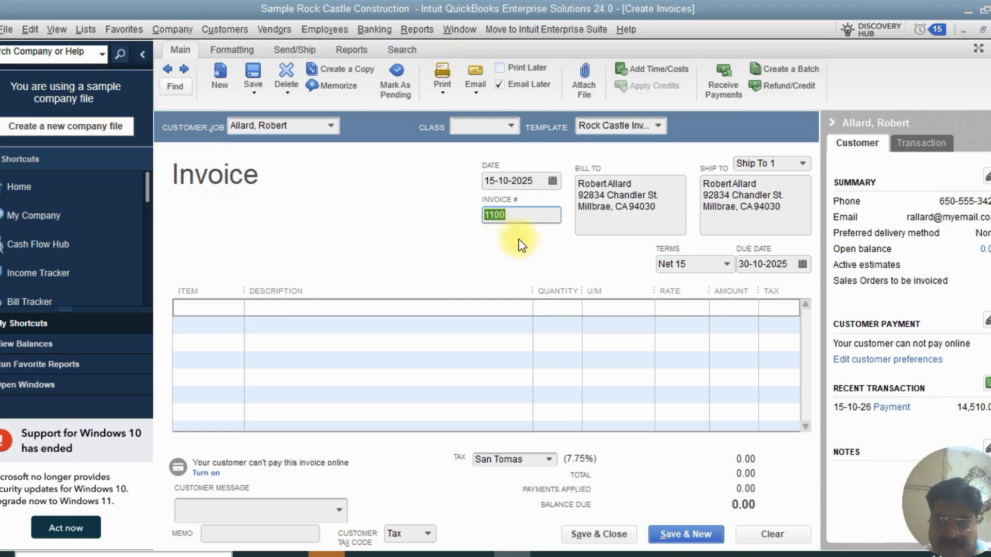
pyautogui.click(665, 212)
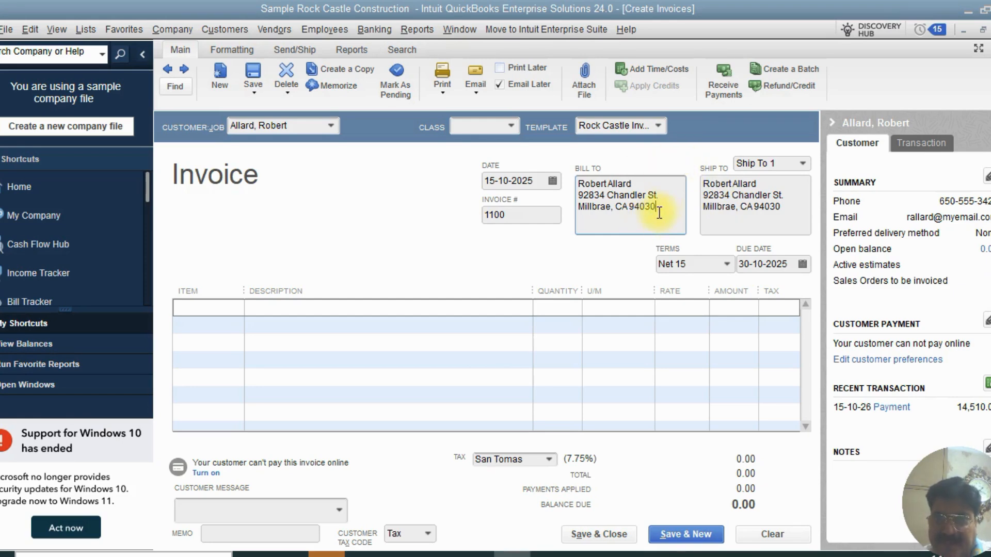
pyautogui.moveTo(662, 211); pyautogui.dragTo(573, 173)
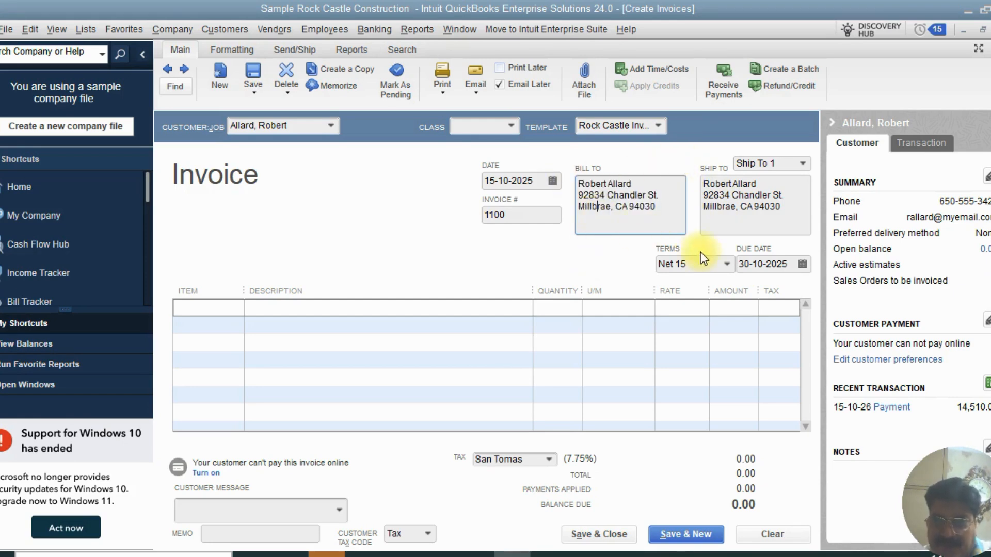
pyautogui.click(727, 265)
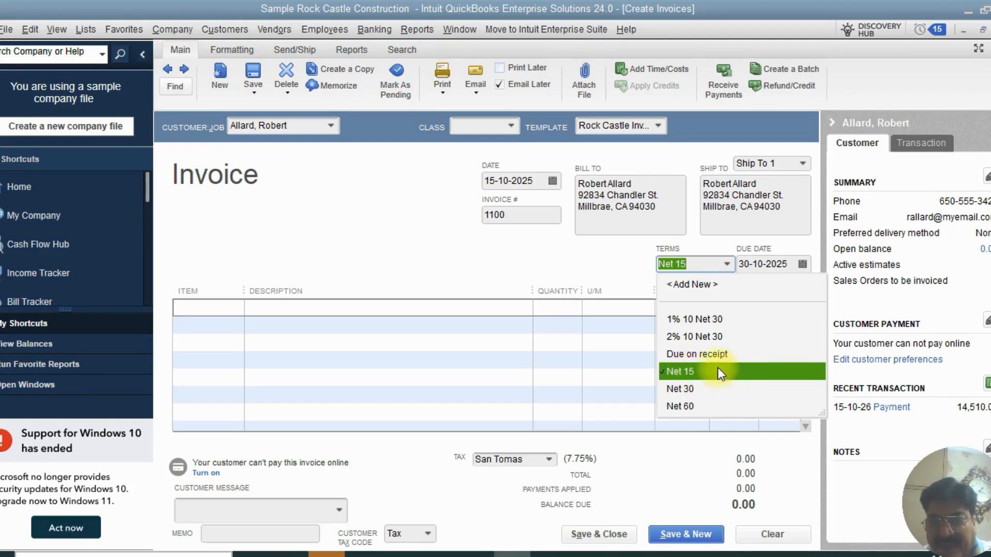
pyautogui.click(590, 261)
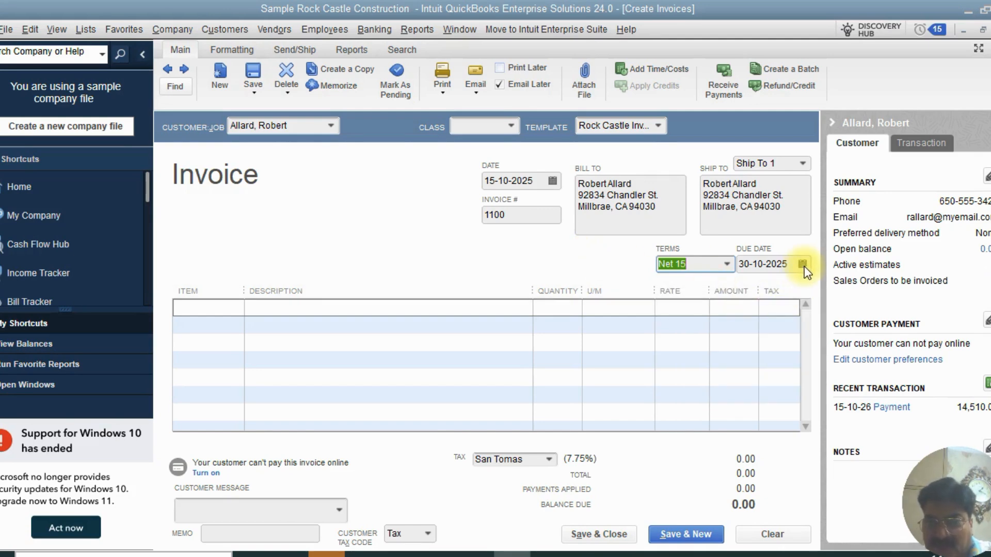
pyautogui.moveTo(754, 264); pyautogui.dragTo(803, 266)
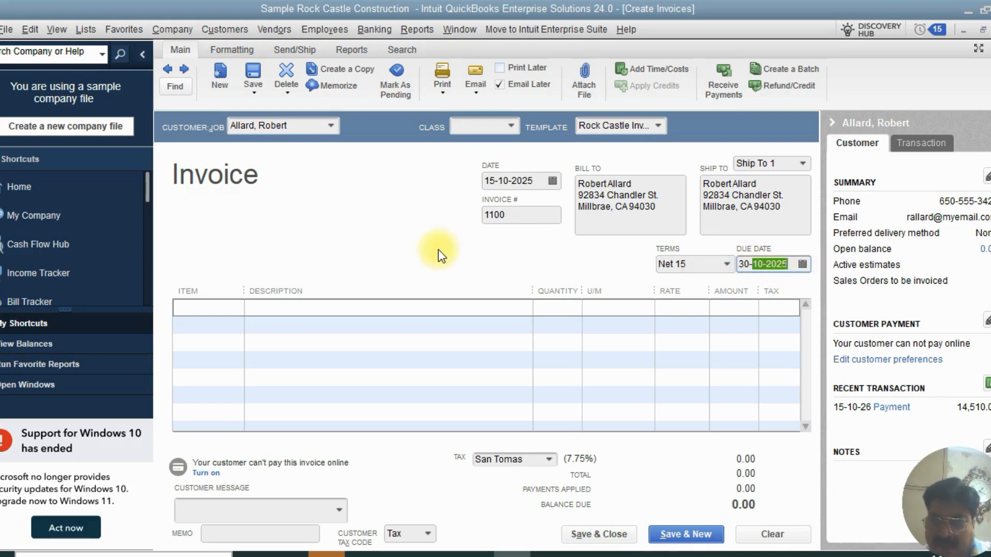
# Step: Add a new item of type Service from the invoice's first line and name it "Labour electrical"
pyautogui.click(224, 310)
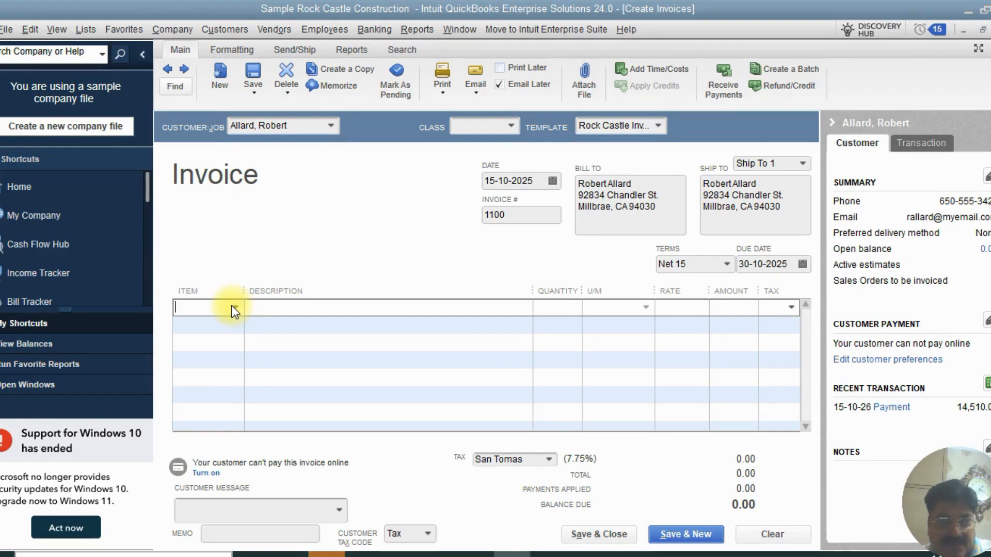
pyautogui.click(236, 308)
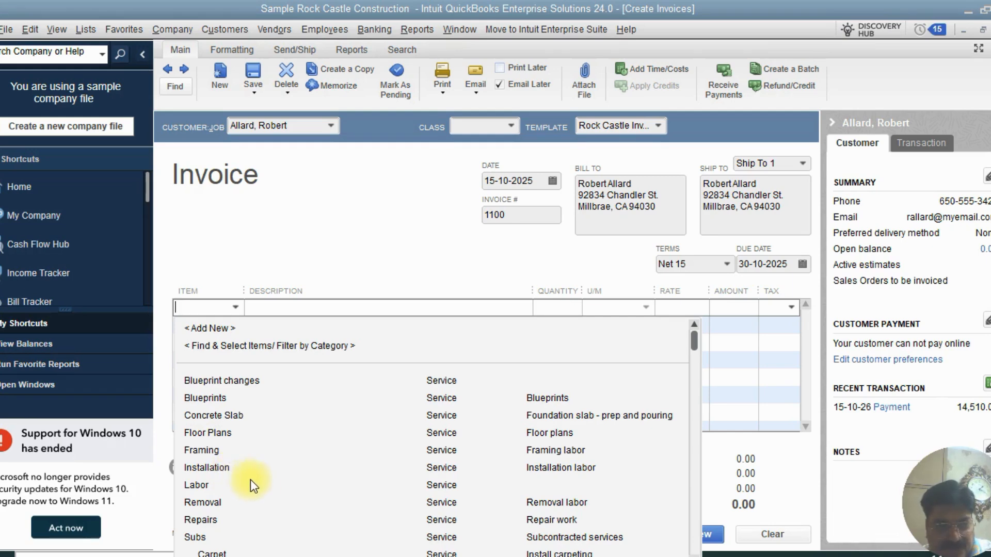
pyautogui.scroll(-2, 248, 480)
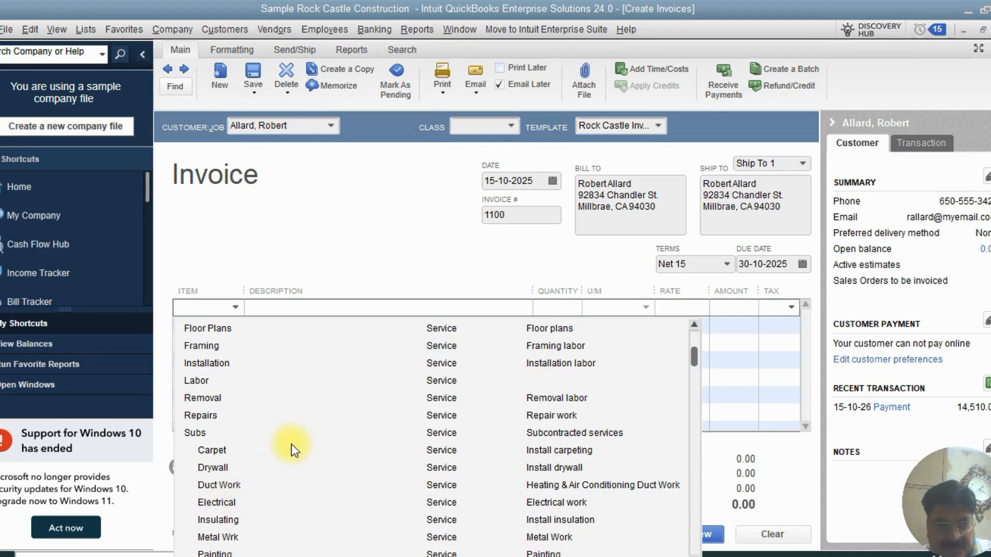
pyautogui.scroll(2, 289, 444)
pyautogui.click(253, 333)
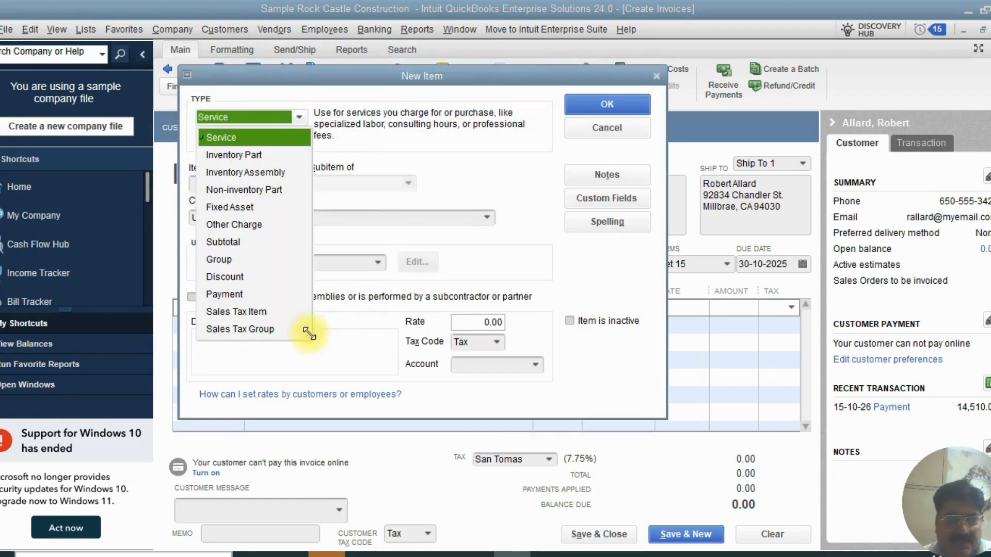
pyautogui.click(219, 139)
pyautogui.click(235, 185)
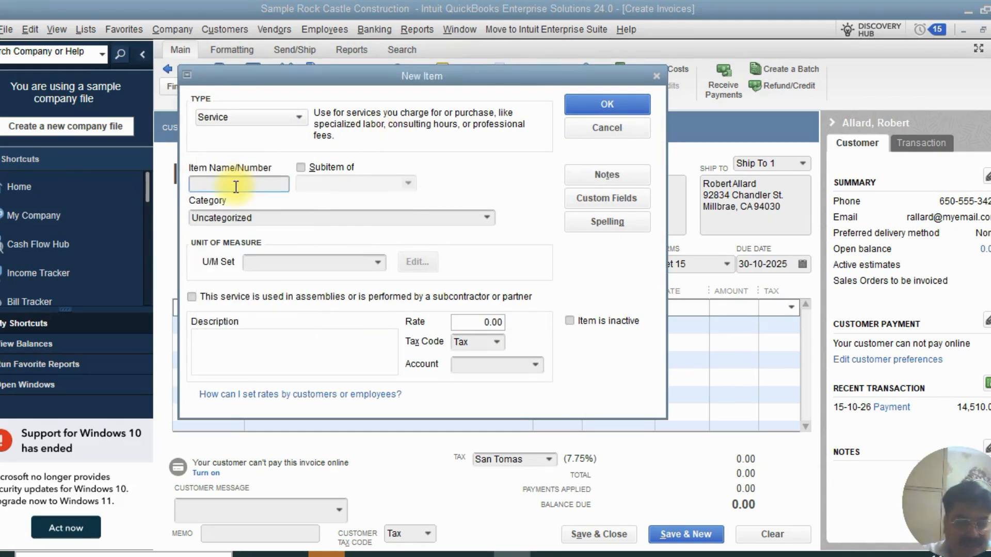
pyautogui.write('Labou')
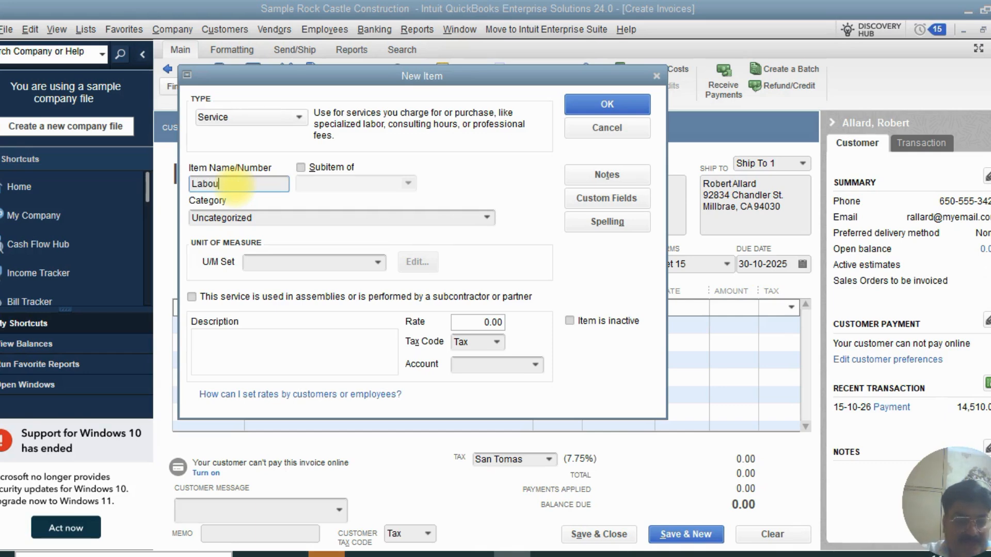
pyautogui.write('r electrical')
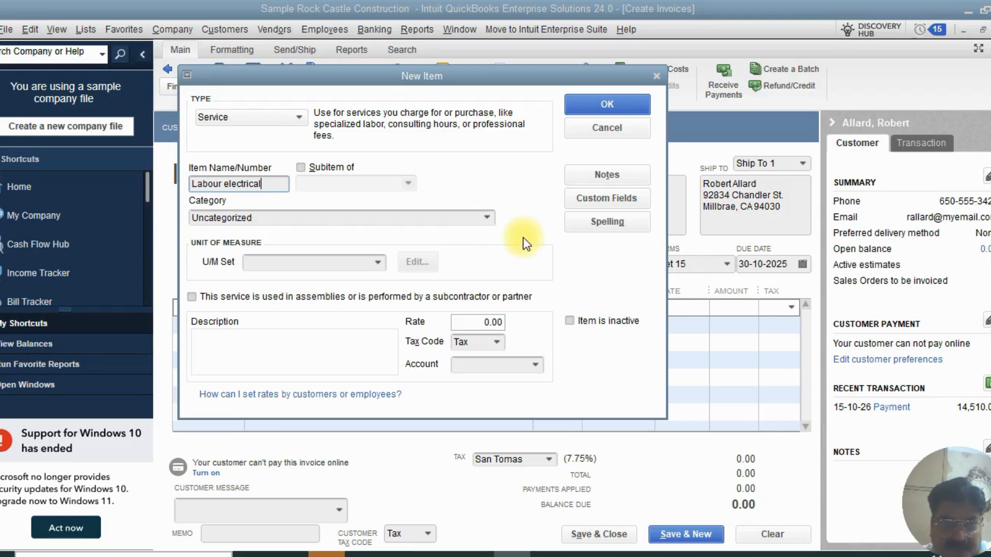
# Step: Copy the item name "Labour electrical" into the new item's description
pyautogui.click(292, 355)
pyautogui.write('L')
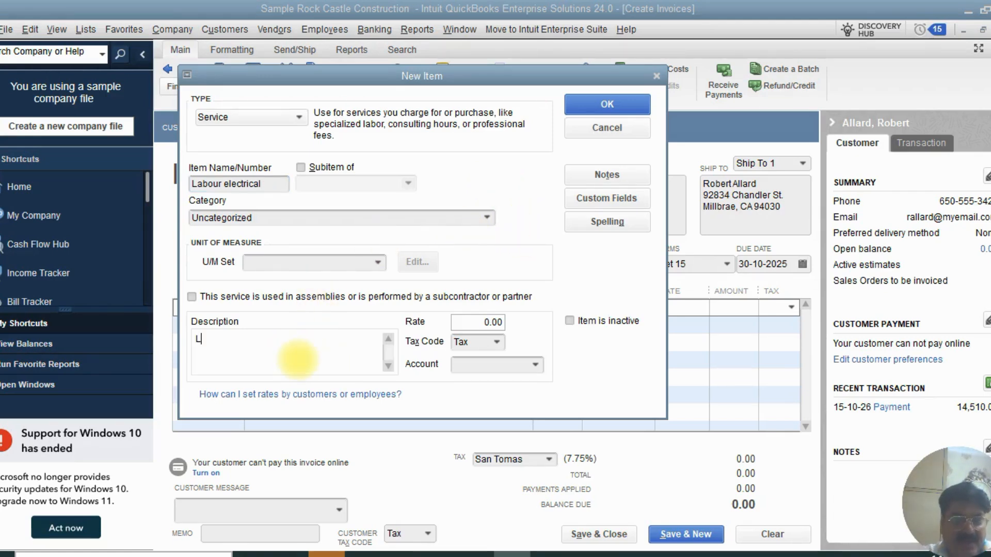
pyautogui.moveTo(274, 185); pyautogui.dragTo(45, 163)
pyautogui.hotkey('ctrl', 'c')
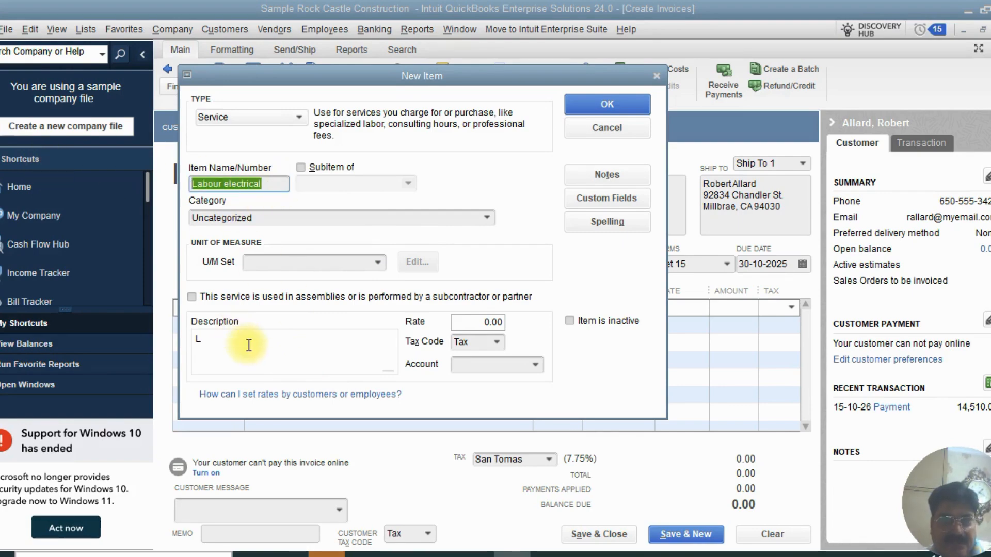
pyautogui.click(297, 371)
pyautogui.press('BackSpace')
pyautogui.hotkey('ctrl', 'v')
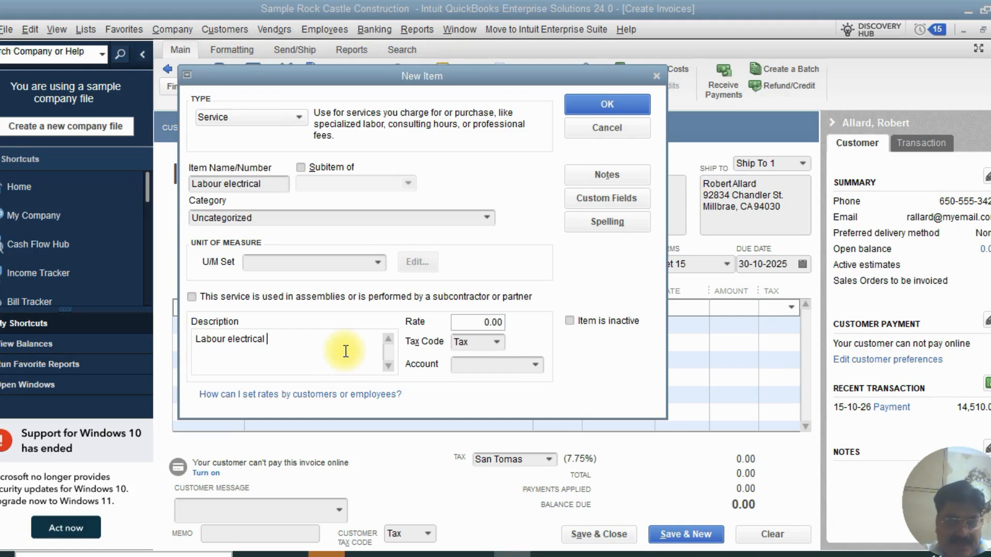
# Step: Extend the item description to read "Labour electrical wirring installation"
pyautogui.write('wirring ista')
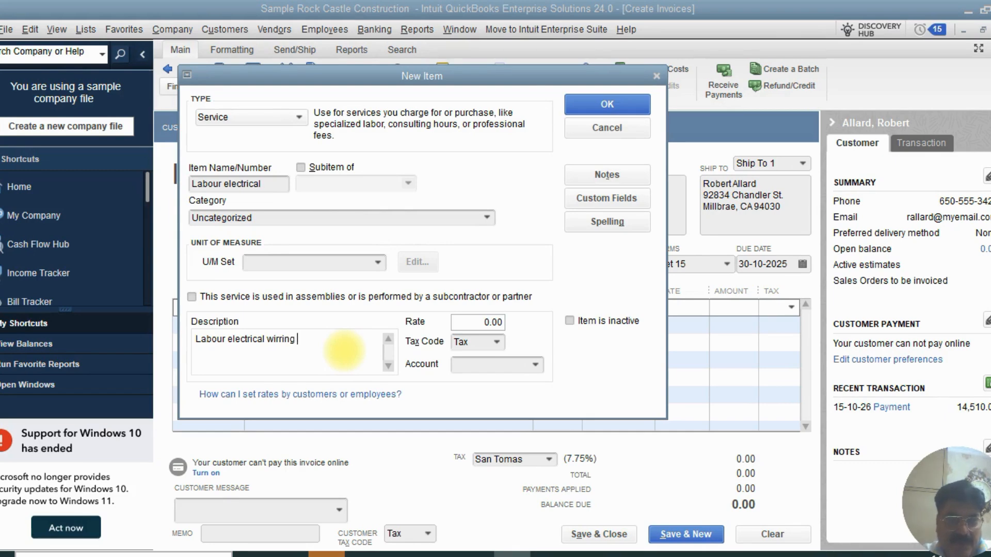
pyautogui.press('BackSpace')
pyautogui.press('BackSpace')
pyautogui.press('BackSpace')
pyautogui.press('BackSpace')
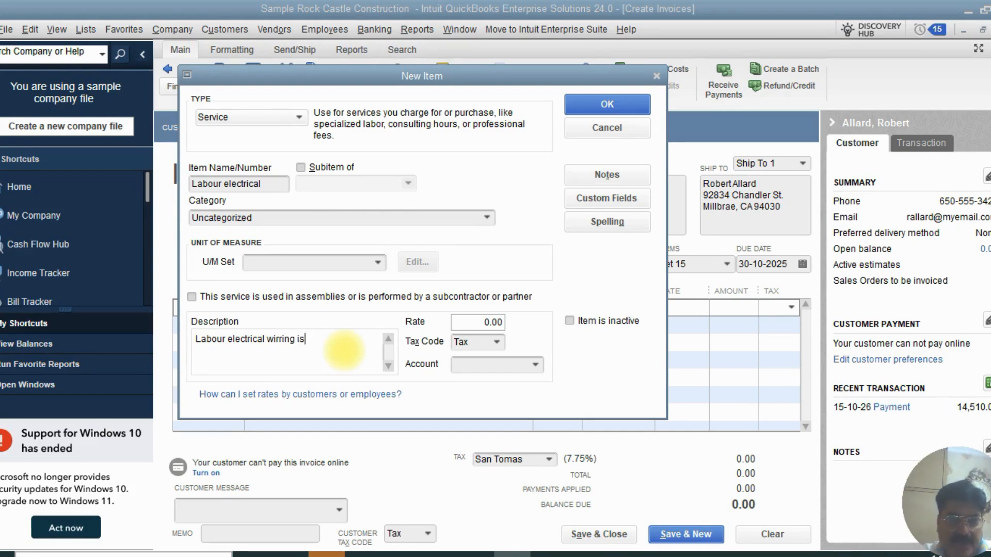
pyautogui.write('installation')
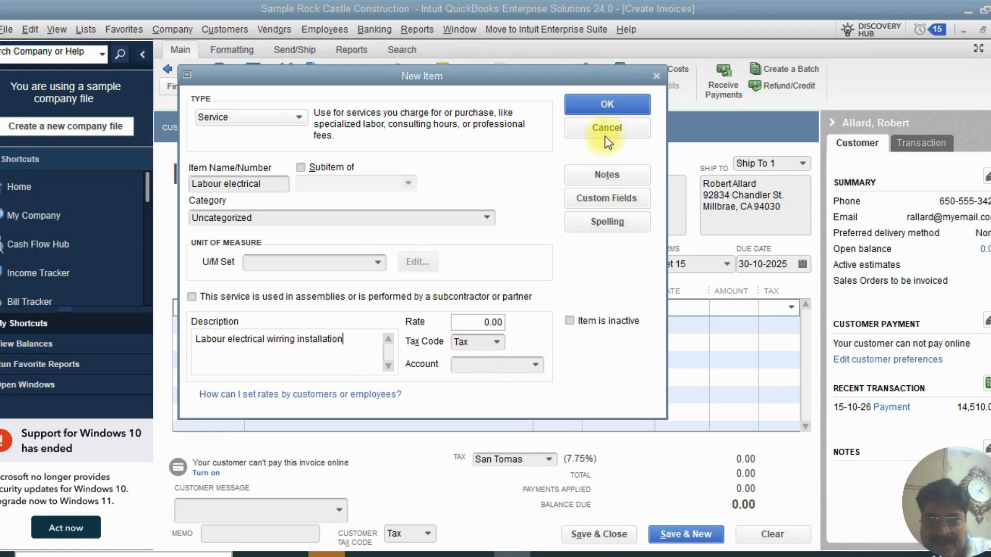
# Step: Remove the word "wirring" from the description so it reads "Labour electrical installation"
pyautogui.click(484, 321)
pyautogui.doubleClick(283, 340)
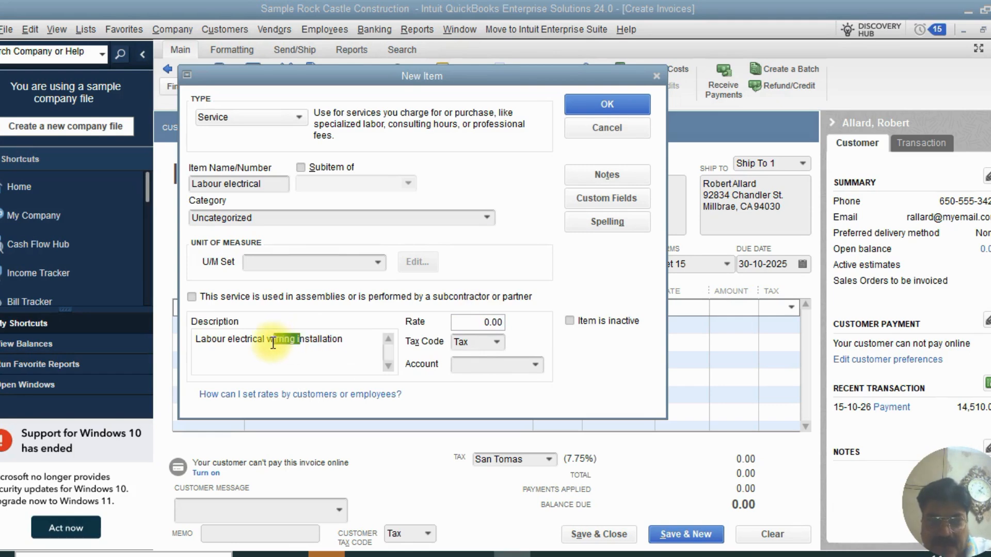
pyautogui.doubleClick(281, 339)
pyautogui.press('BackSpace')
pyautogui.press('BackSpace')
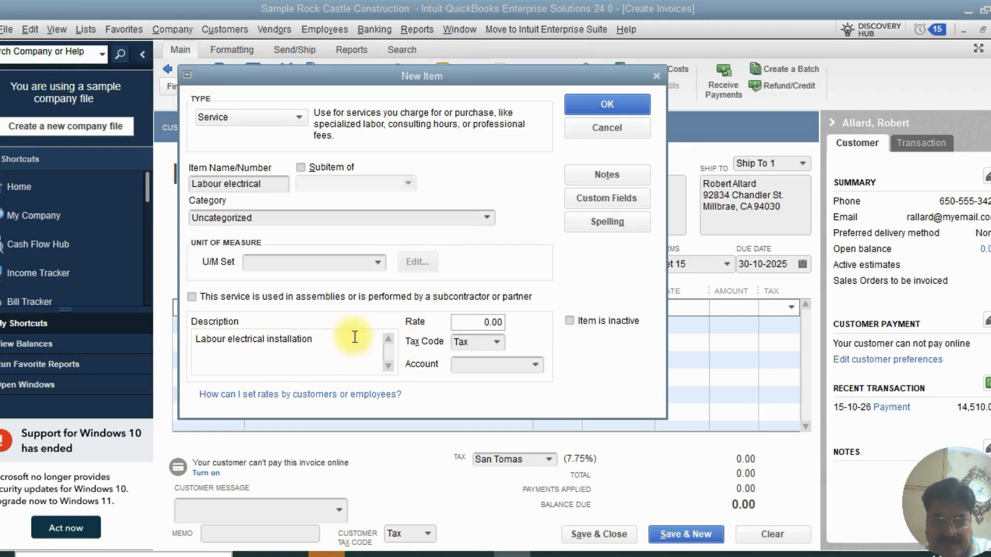
# Step: Set the new item's rate to 50.00 and assign it to the account 40100 · Construction Income
pyautogui.click(489, 320)
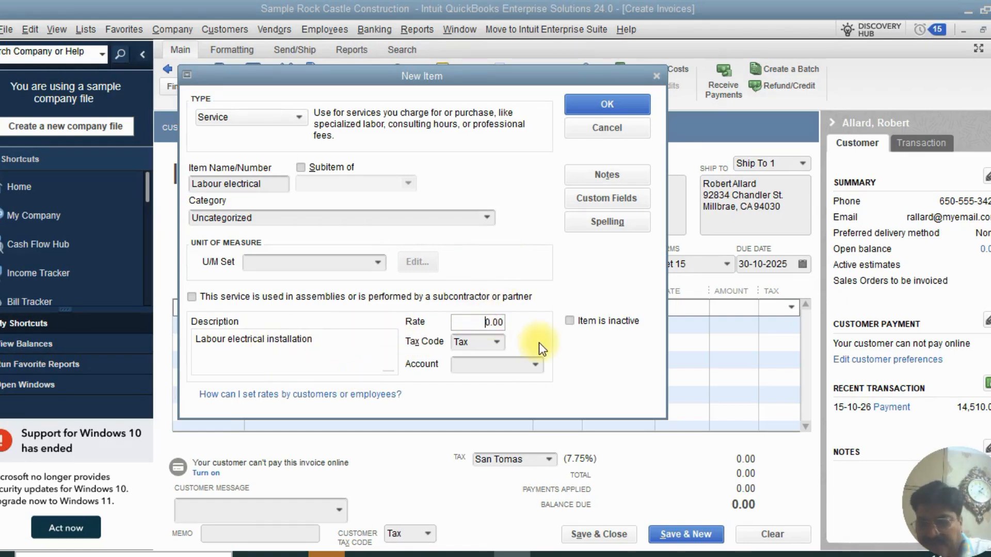
pyautogui.write('50')
pyautogui.press('BackSpace')
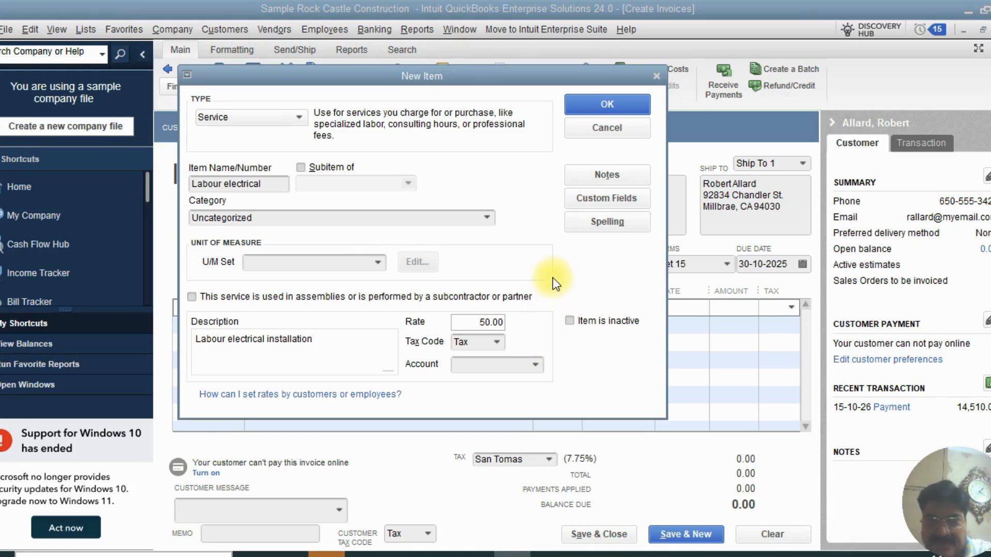
pyautogui.click(537, 365)
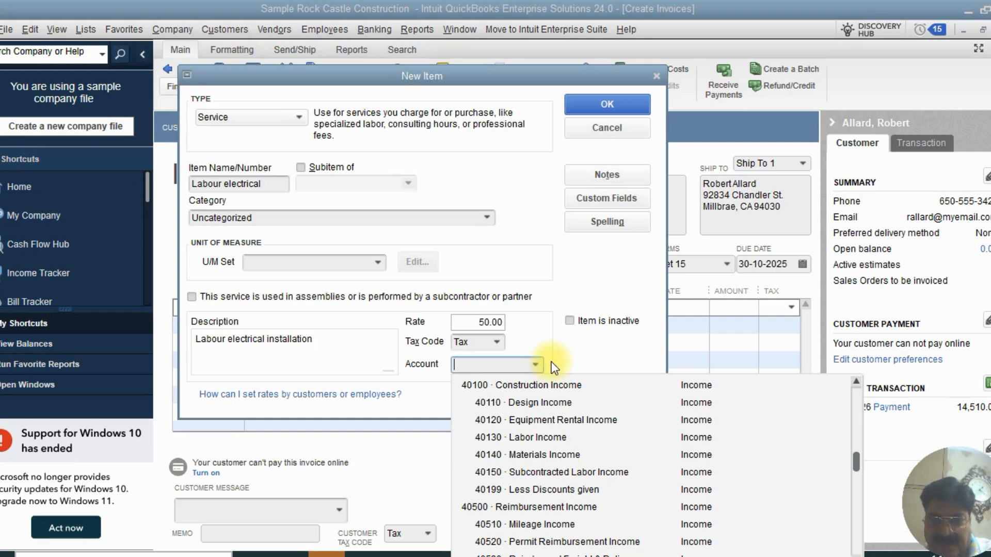
pyautogui.click(553, 438)
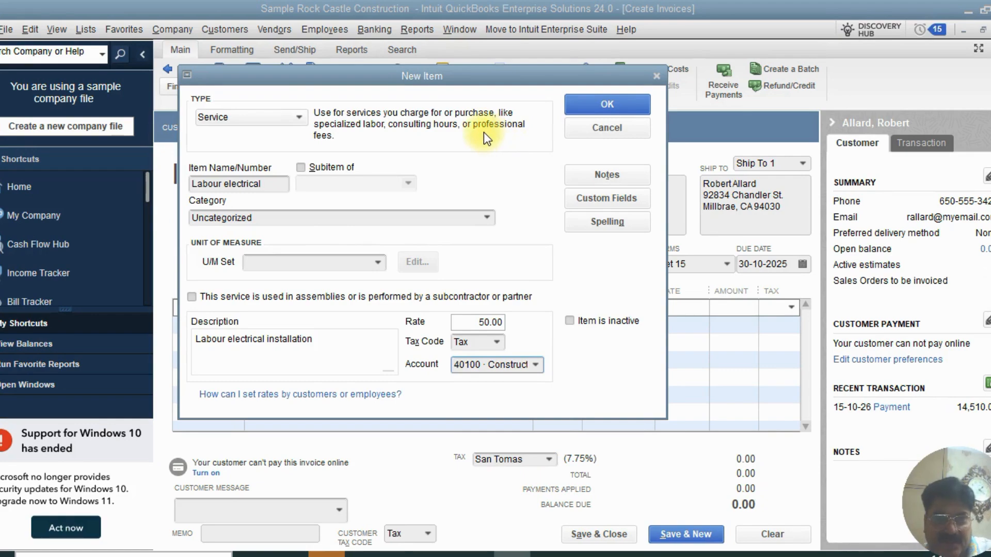
# Step: Save the new item, replacing all occurrences of "Labour" with "Labor" in the spelling check
pyautogui.click(612, 103)
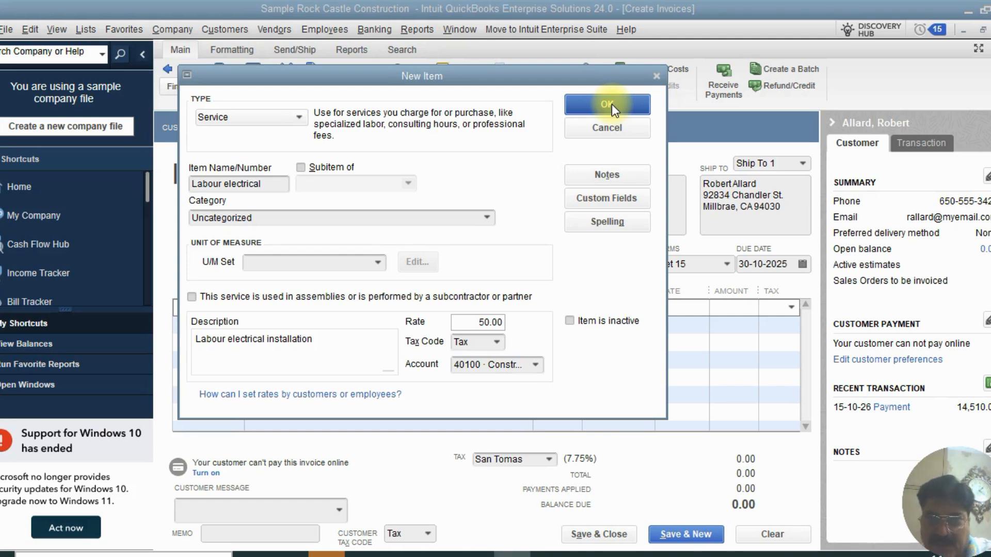
pyautogui.click(612, 103)
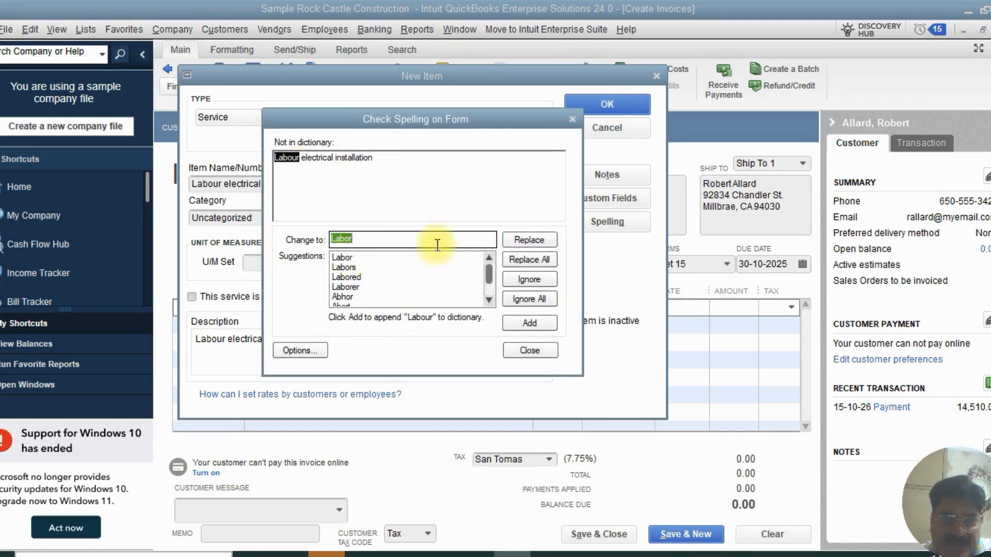
pyautogui.click(525, 263)
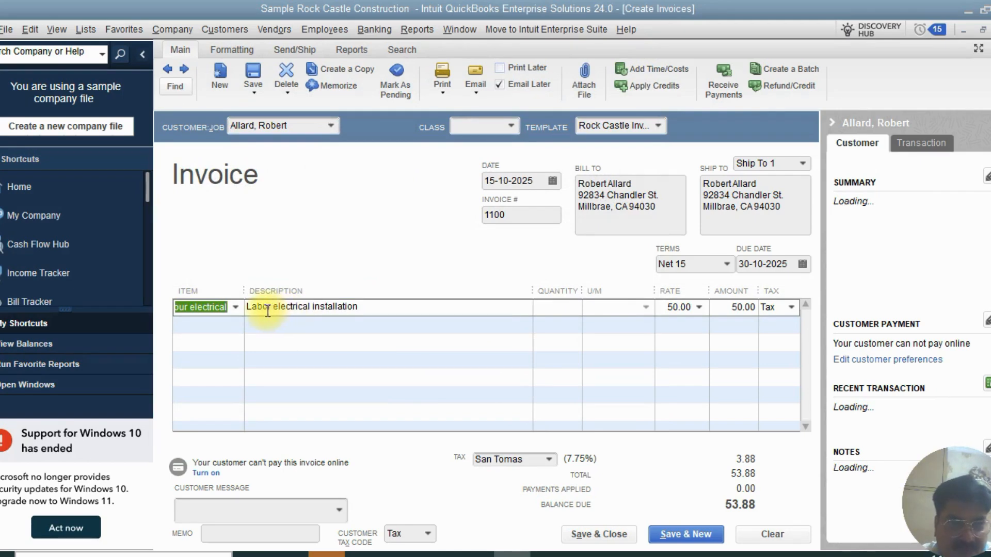
# Step: Correct the description on the invoice's first line to read "Labour electrical installation"
pyautogui.click(268, 310)
pyautogui.write('u')
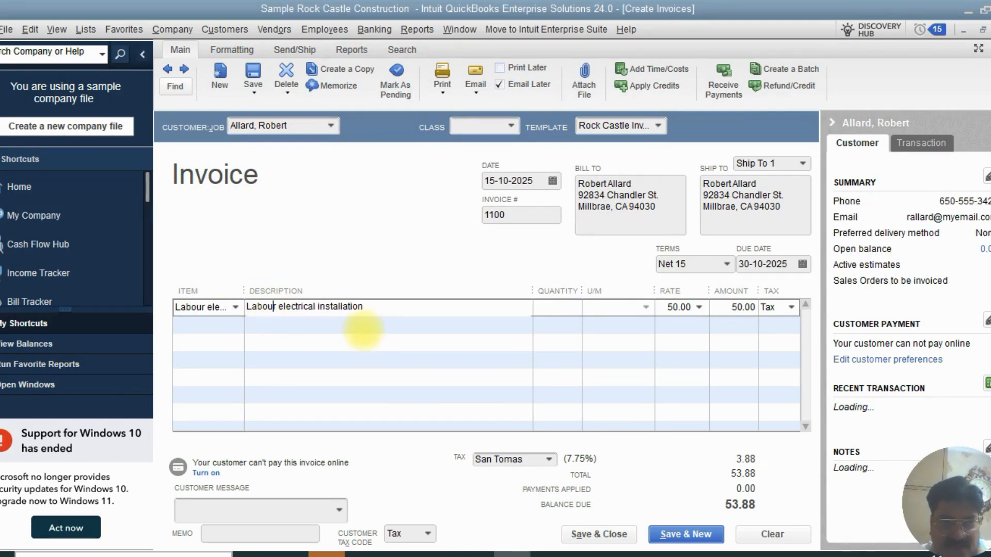
pyautogui.click(385, 306)
pyautogui.press('Tab')
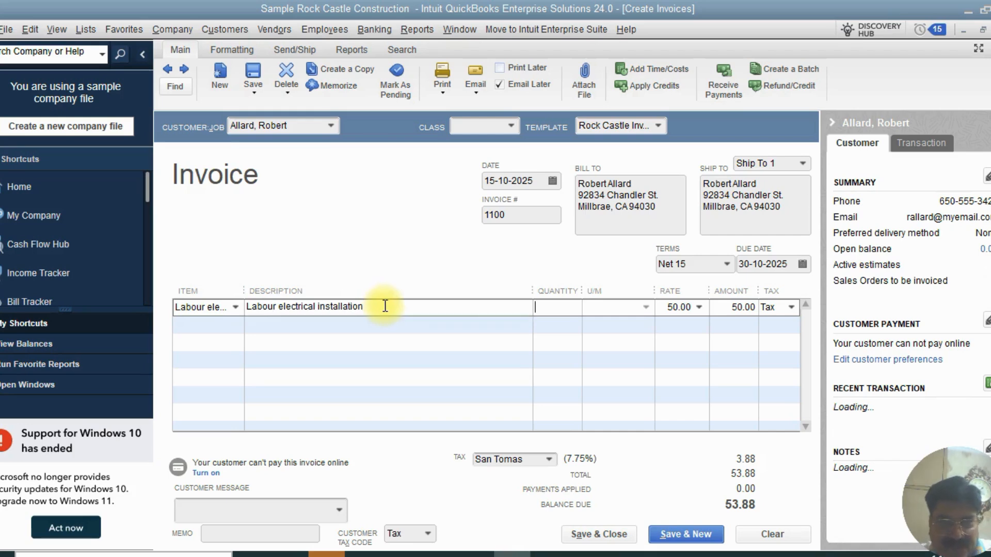
# Step: Set the quantity of the labour line on the invoice to 2
pyautogui.click(559, 305)
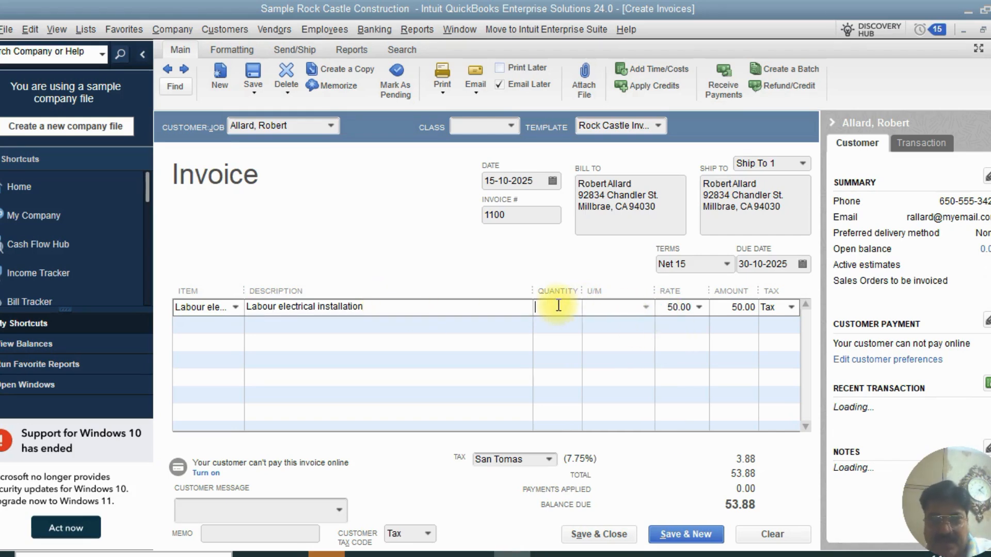
pyautogui.write('1')
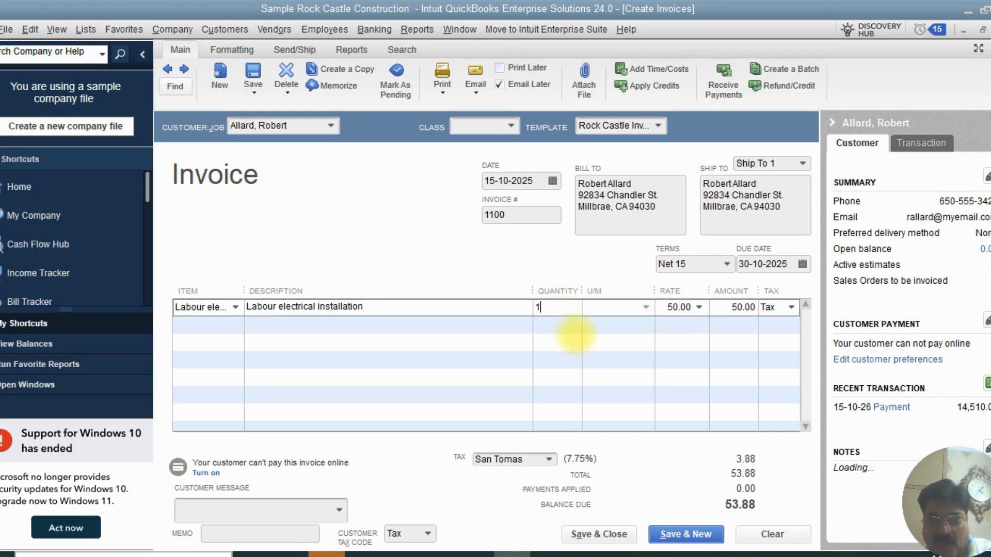
pyautogui.press('BackSpace')
pyautogui.write('2')
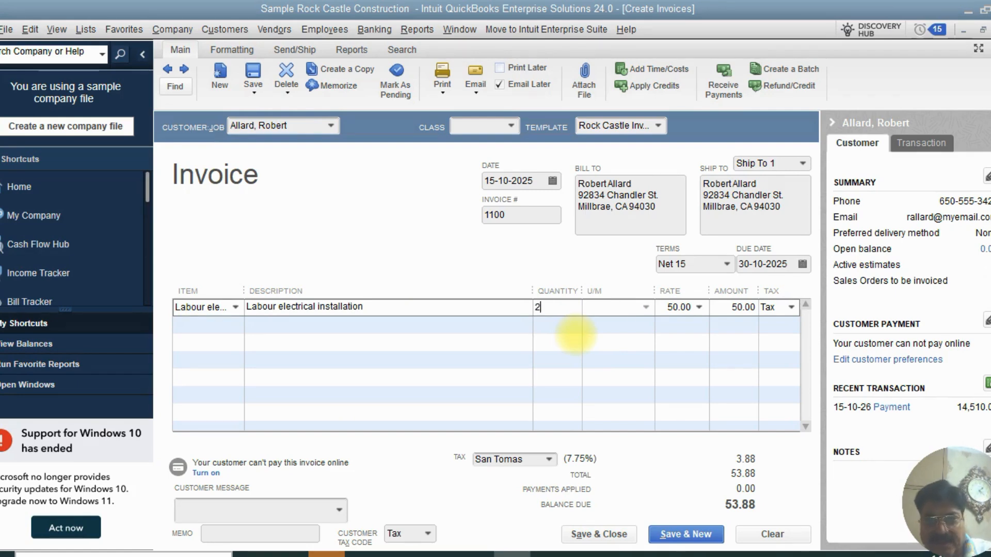
pyautogui.press('Tab')
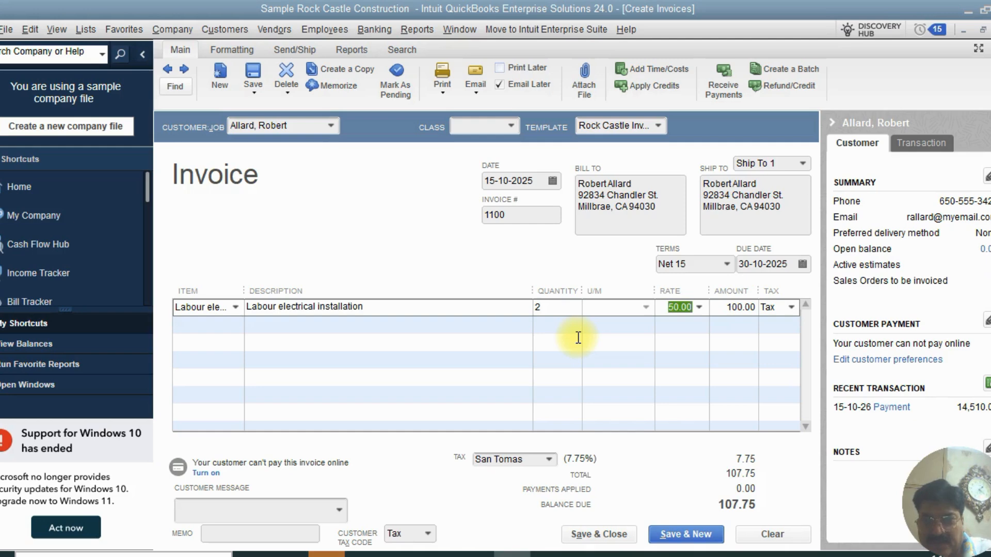
# Step: Change the tax code of the labour line to Non (Non-Taxable Sales)
pyautogui.click(743, 309)
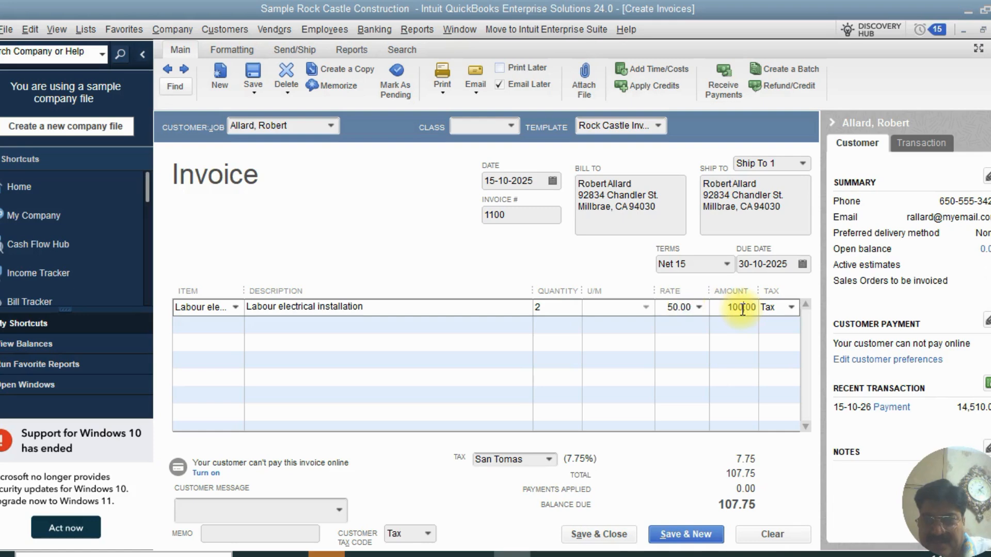
pyautogui.doubleClick(742, 309)
pyautogui.click(764, 310)
pyautogui.click(793, 308)
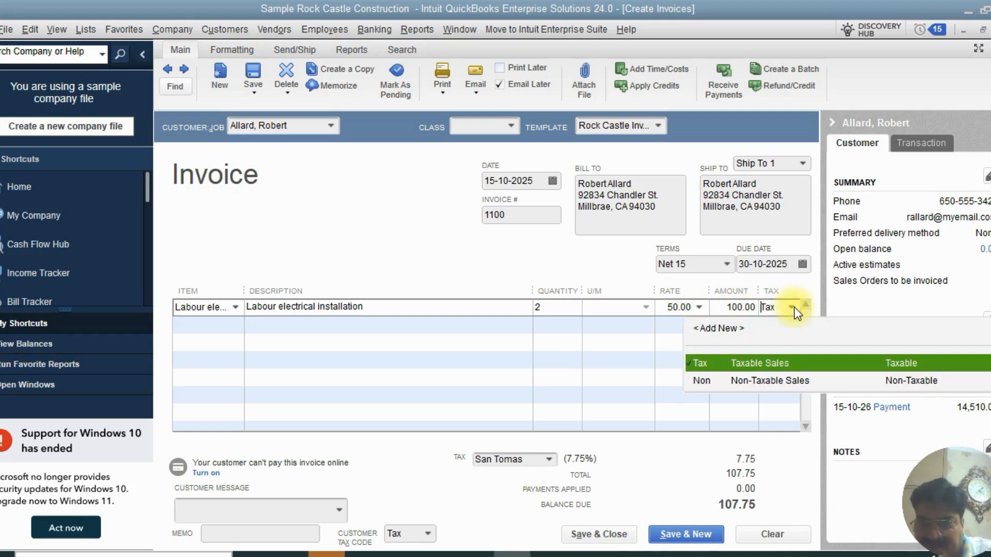
pyautogui.click(770, 382)
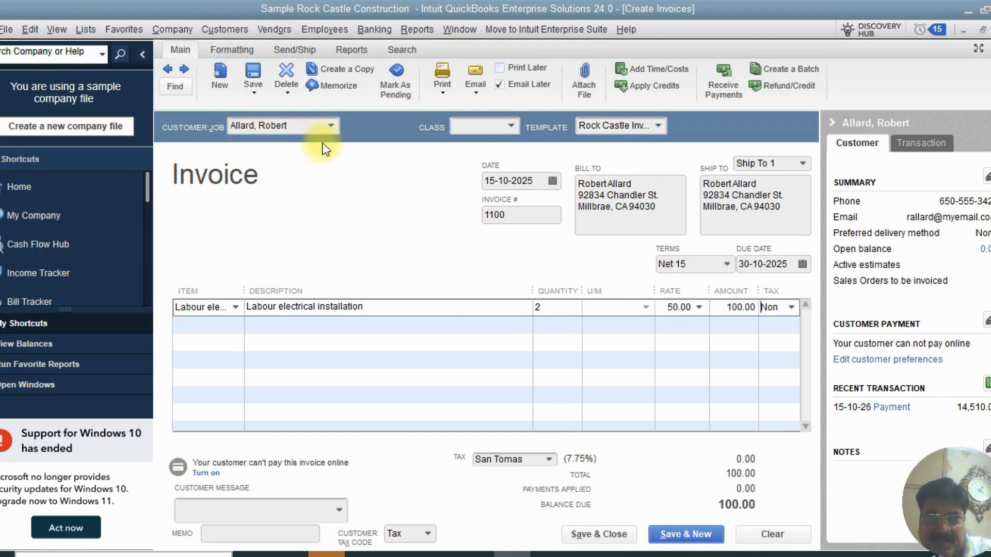
# Step: Mark the invoice to print later, keeping it marked to email later as well
pyautogui.click(500, 86)
pyautogui.click(500, 86)
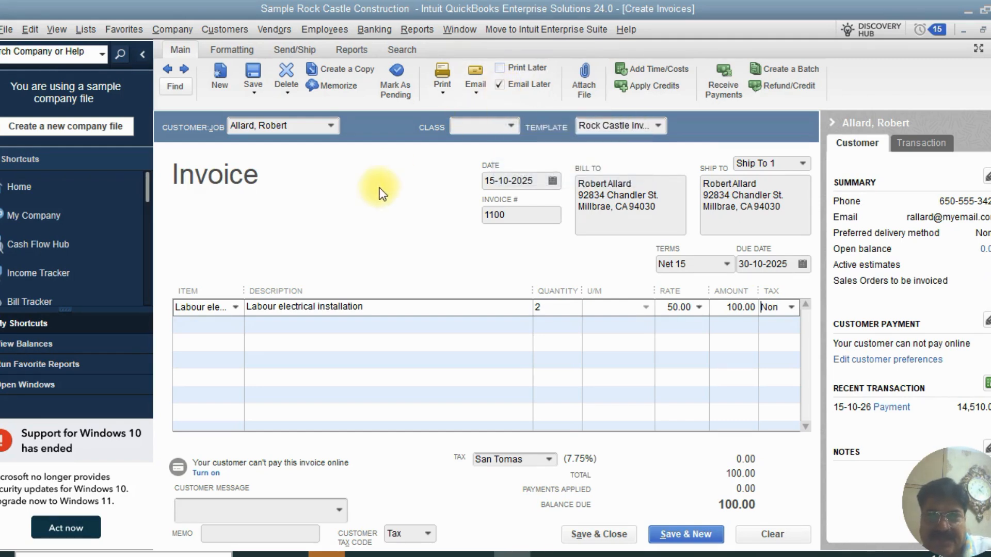
pyautogui.click(500, 68)
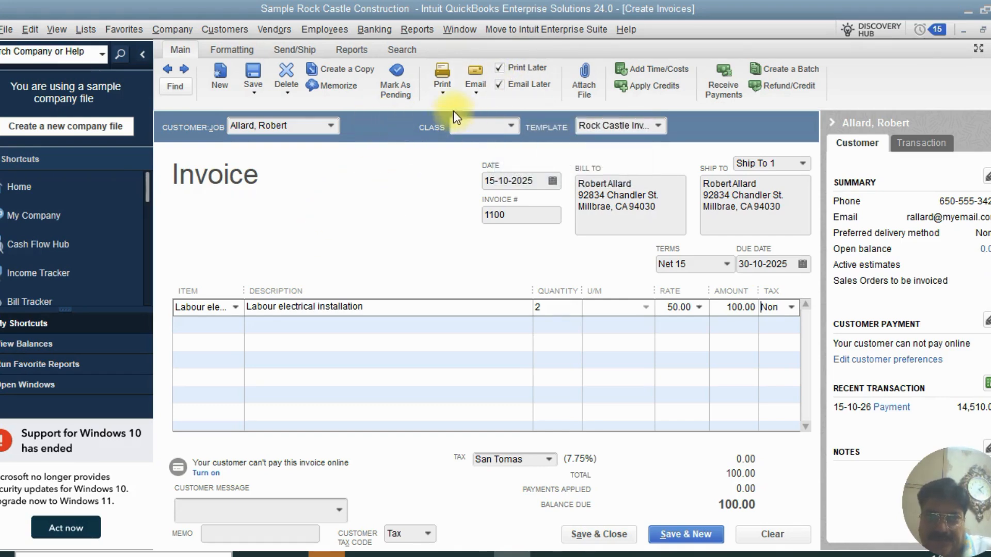
# Step: Preview the printed invoice, ignoring all spelling suggestions for "Labour", and close the preview
pyautogui.click(445, 92)
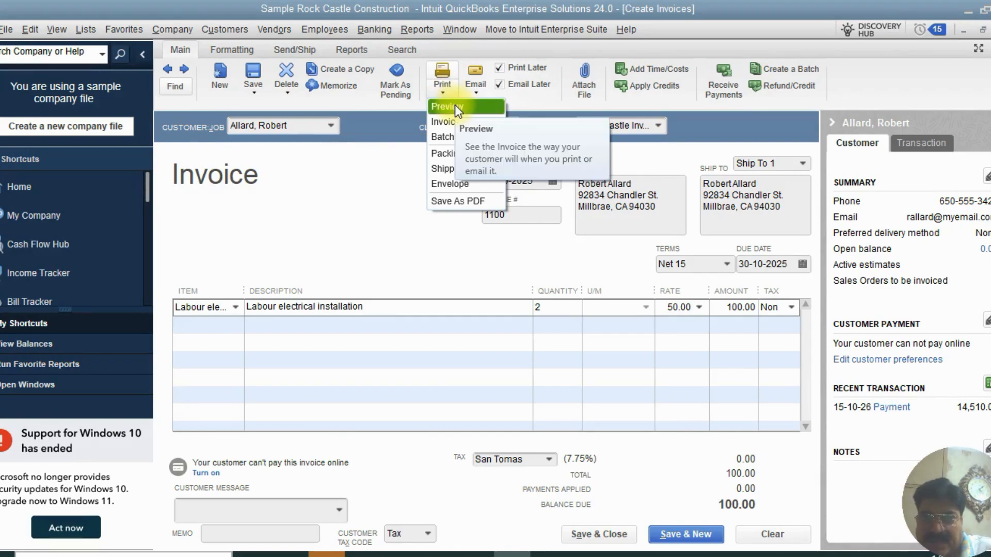
pyautogui.click(454, 105)
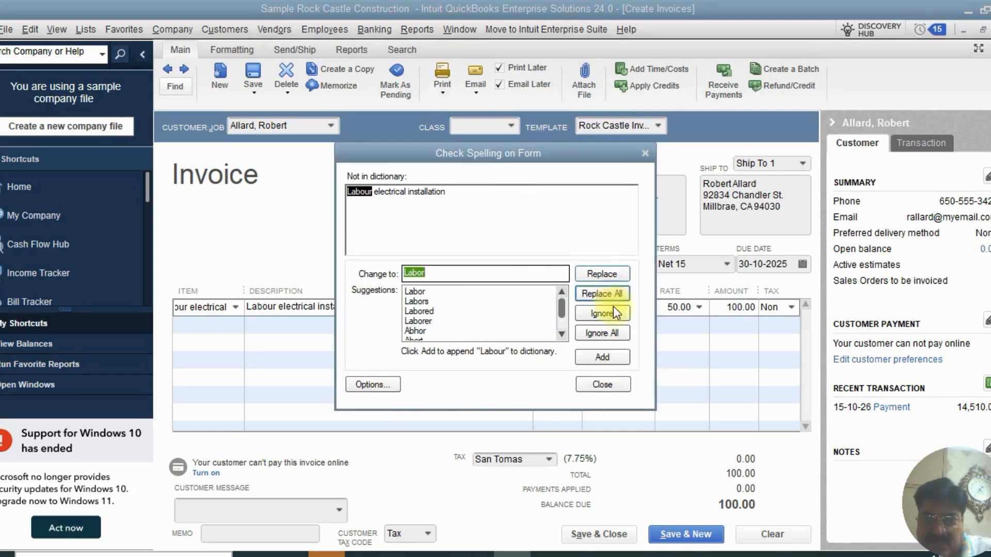
pyautogui.click(609, 332)
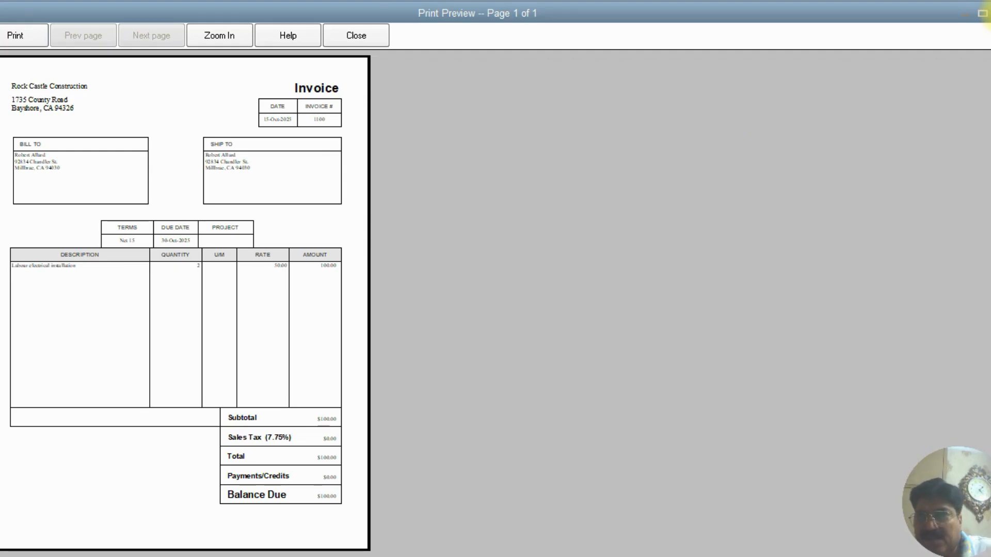
pyautogui.click(986, 15)
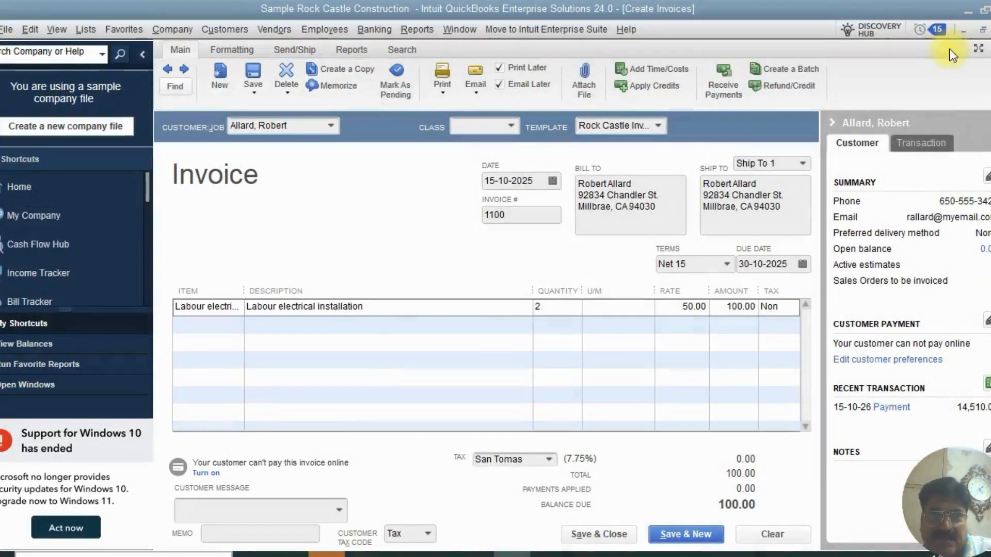
# Step: Save and close the invoice, ignoring all spelling suggestions for "Labour"
pyautogui.click(582, 535)
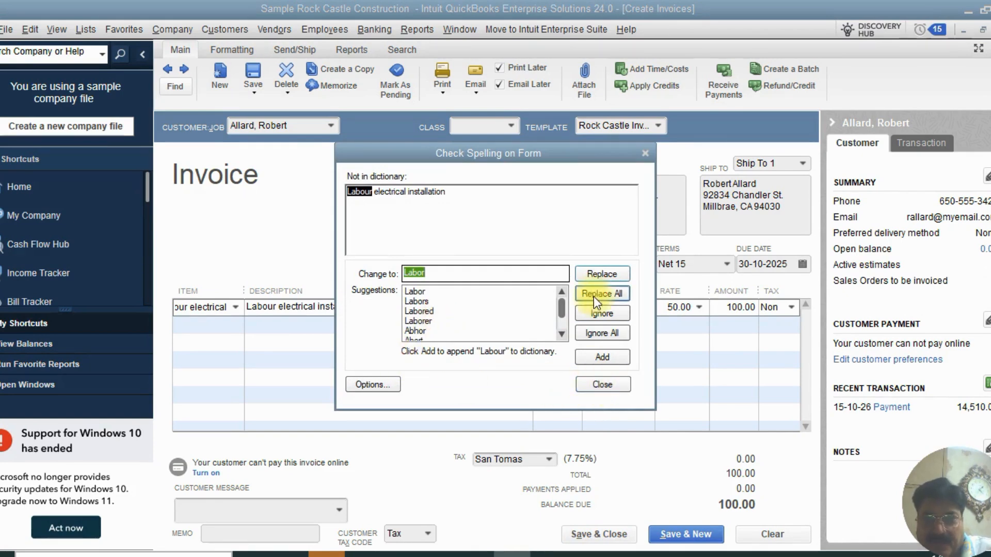
pyautogui.click(601, 333)
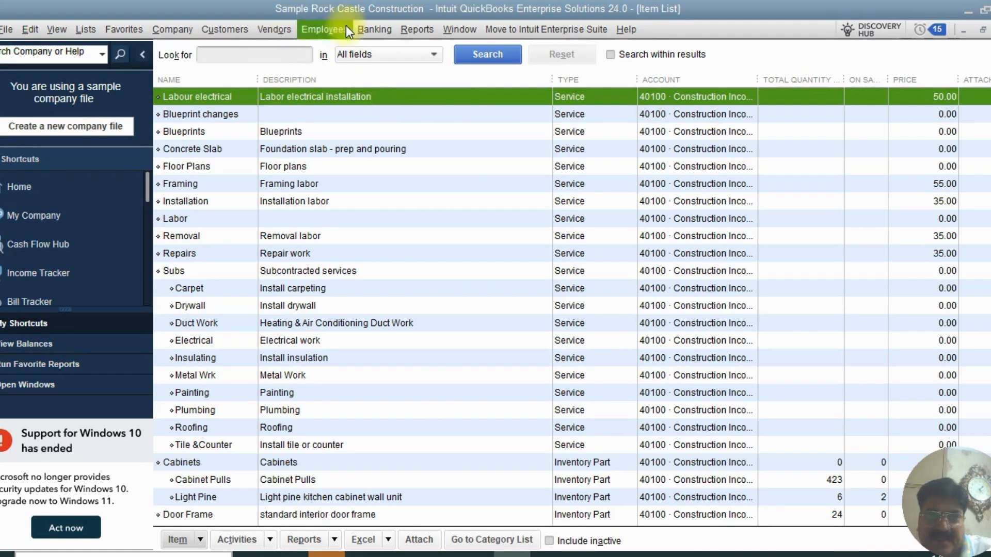
# Step: View the invoiced customer's transactions and contact record in the Customer Center, leaving the record without changes
pyautogui.click(221, 30)
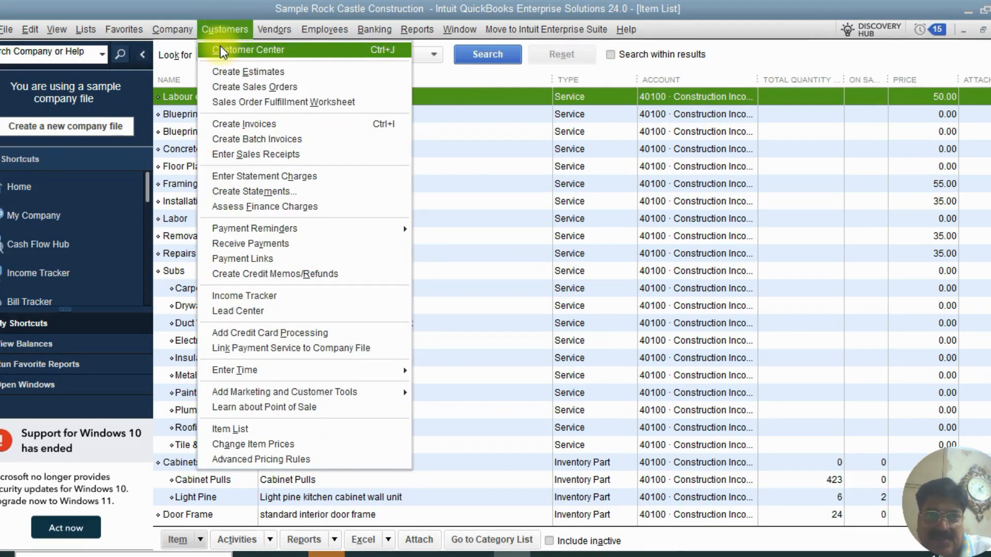
pyautogui.click(220, 47)
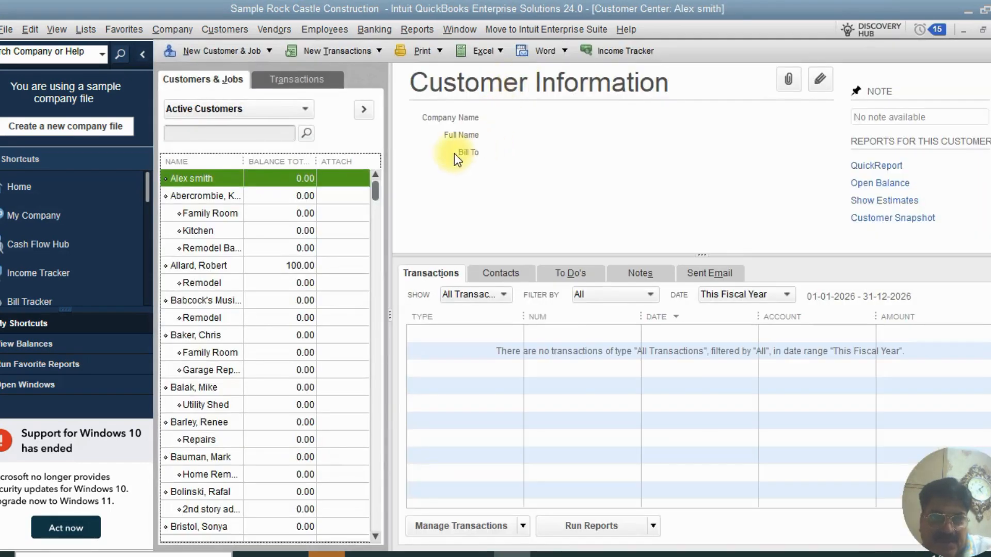
pyautogui.click(194, 267)
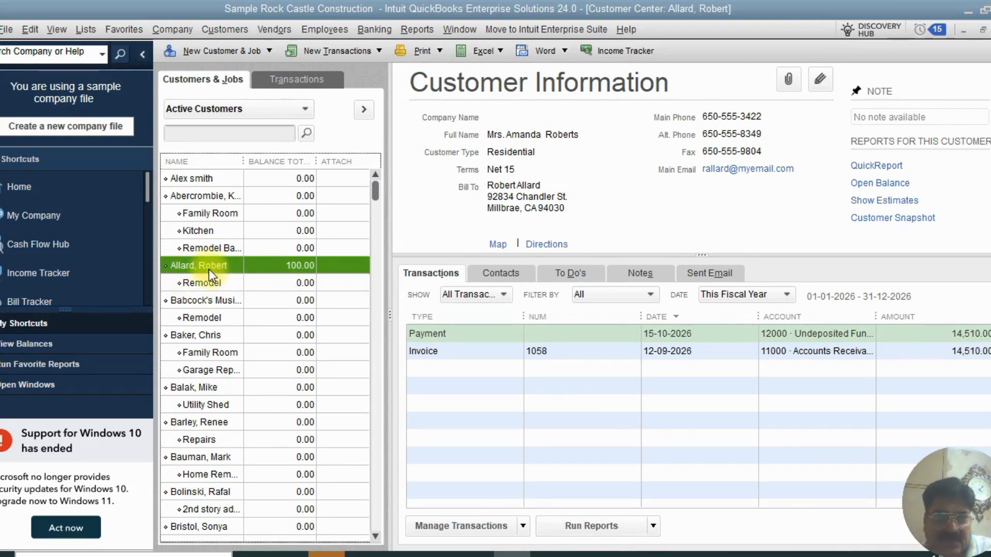
pyautogui.doubleClick(207, 266)
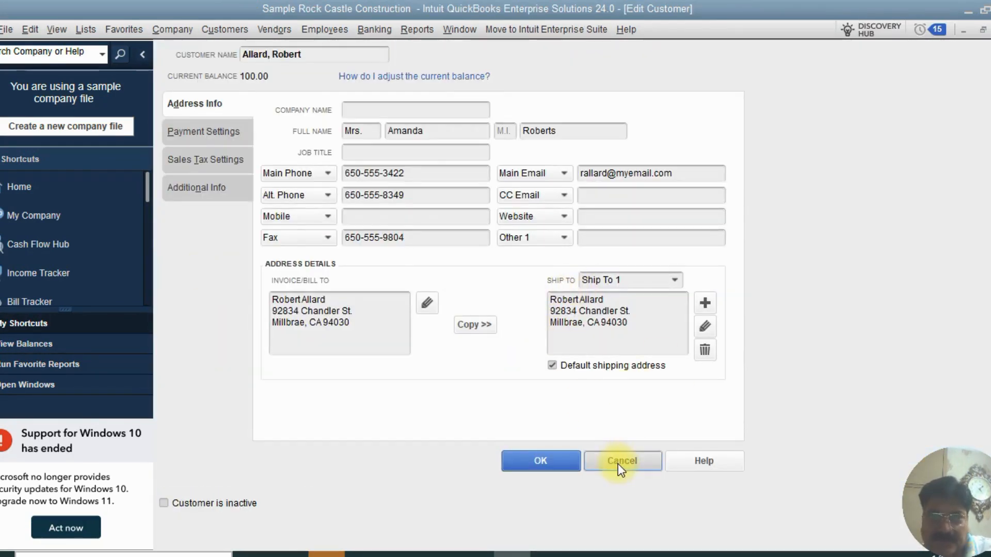
pyautogui.click(619, 462)
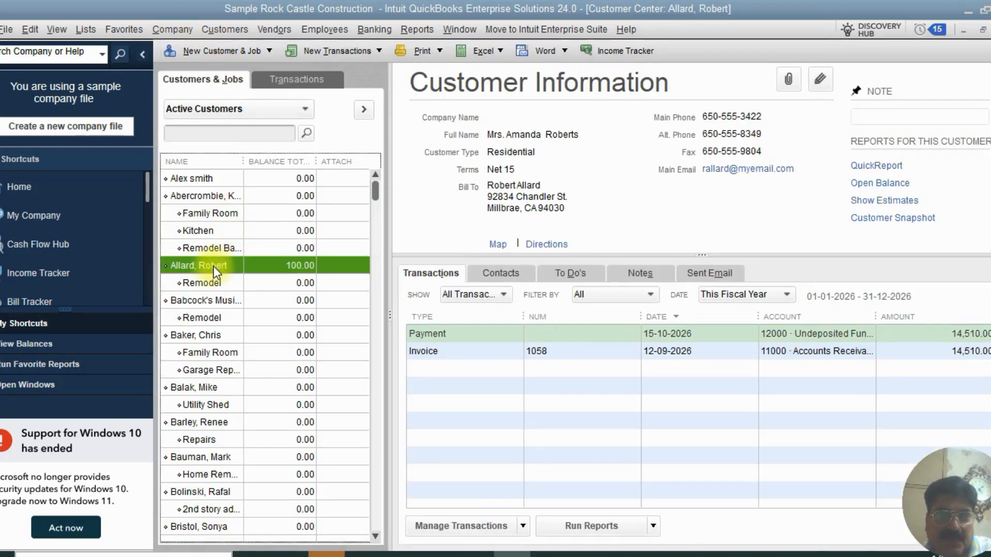
# Step: Open the QuickReport for the invoiced customer
pyautogui.rightClick(211, 268)
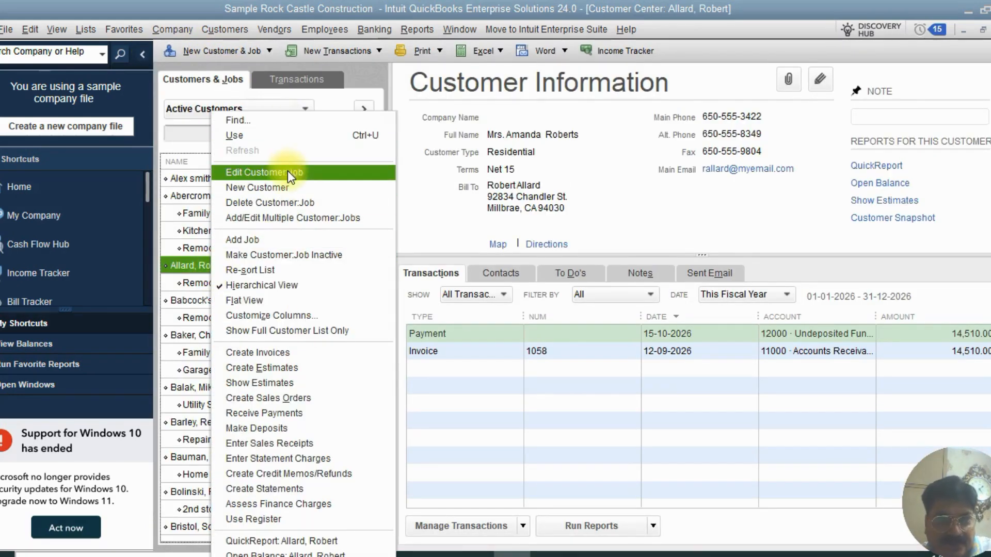
pyautogui.click(296, 541)
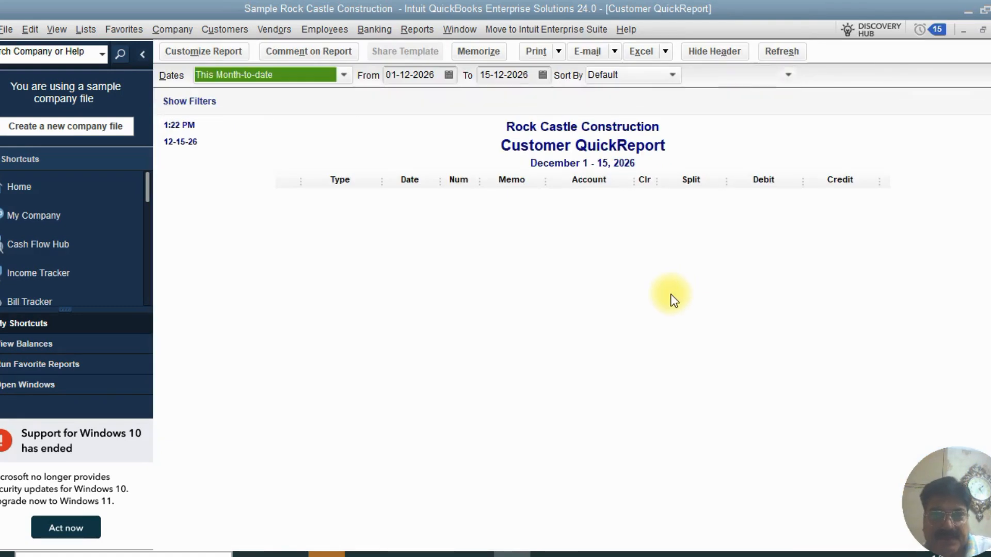
# Step: Set the Customer QuickReport's date range from 01-09-2025 to 31-12-2026
pyautogui.click(448, 75)
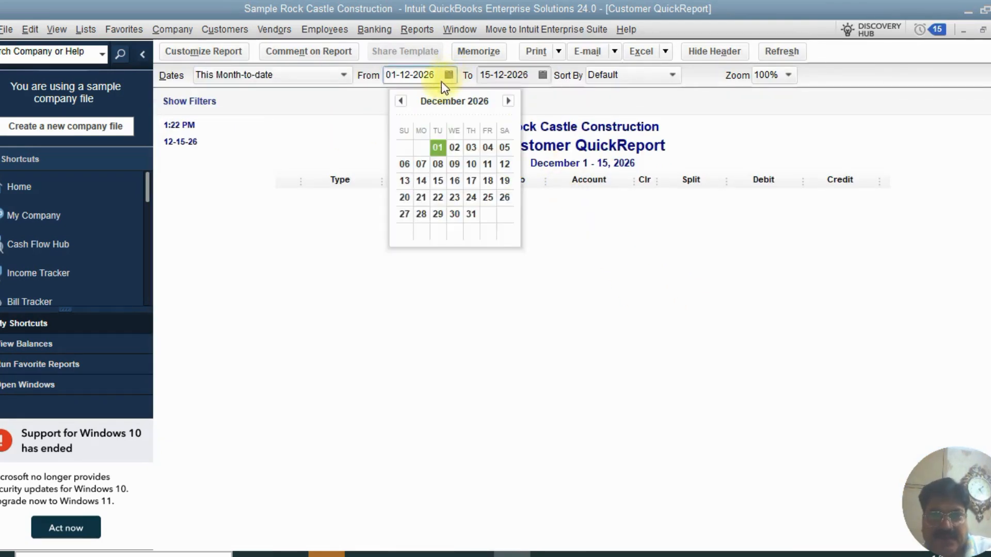
pyautogui.click(400, 102)
pyautogui.click(400, 101)
pyautogui.click(400, 101)
pyautogui.click(401, 101)
pyautogui.click(401, 101)
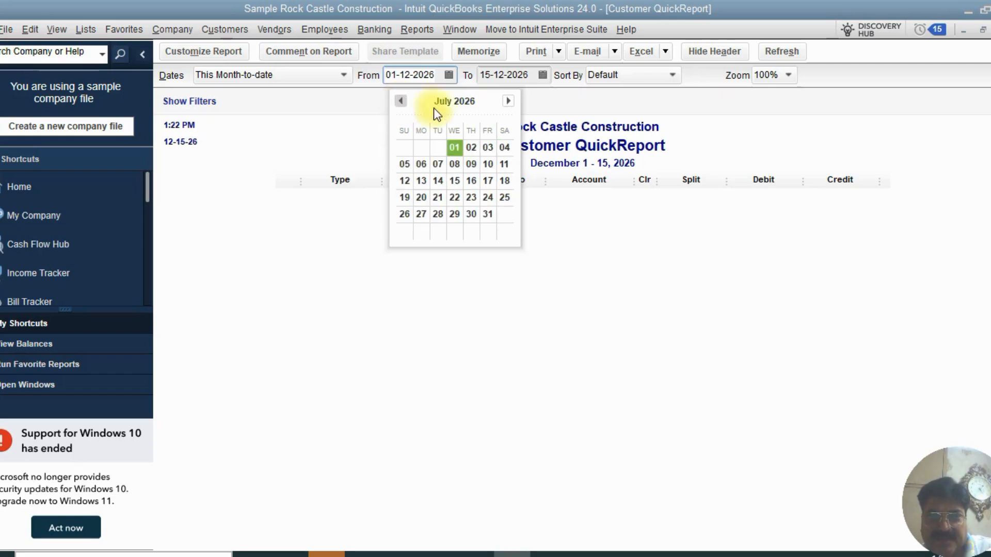
pyautogui.click(400, 101)
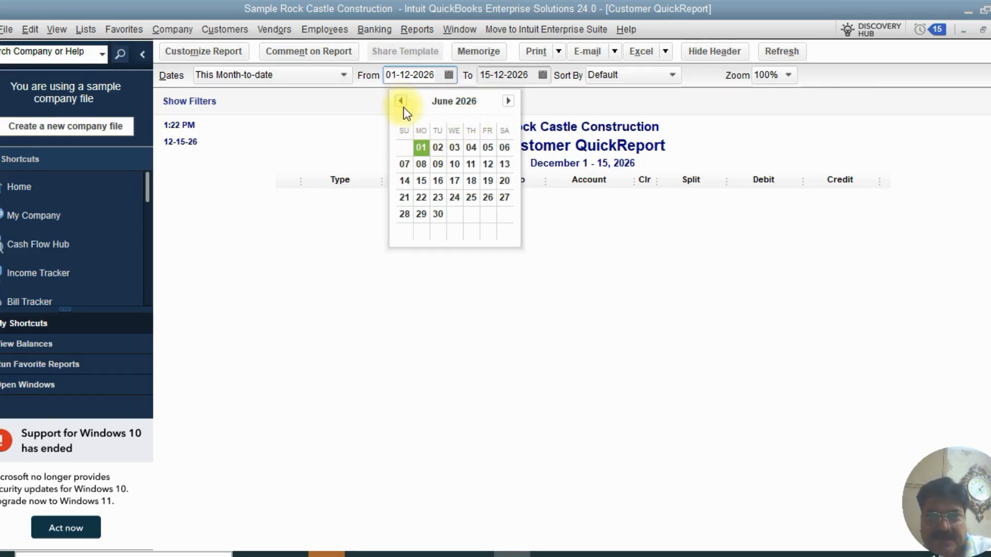
pyautogui.doubleClick(401, 101)
pyautogui.tripleClick(400, 101)
pyautogui.doubleClick(400, 101)
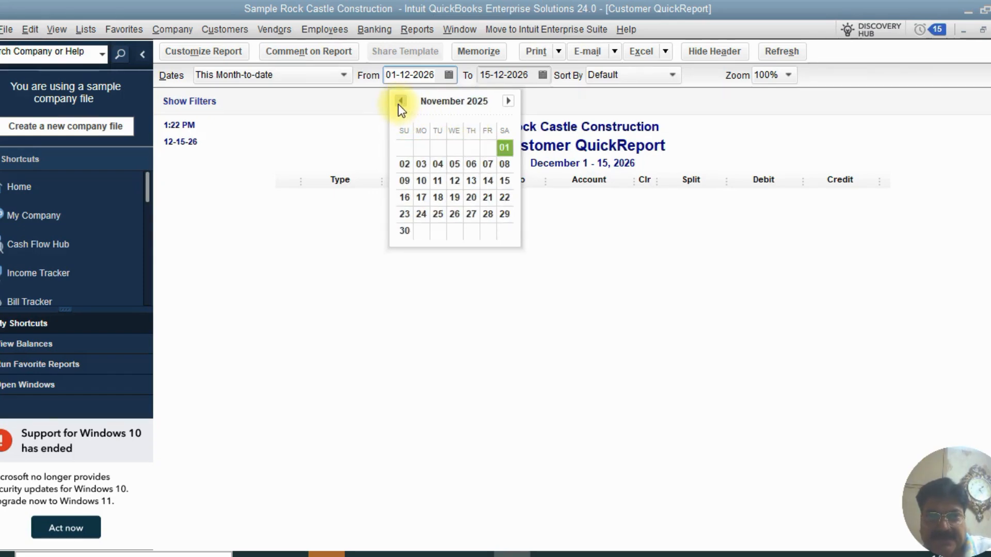
pyautogui.doubleClick(401, 101)
pyautogui.click(421, 147)
pyautogui.click(542, 75)
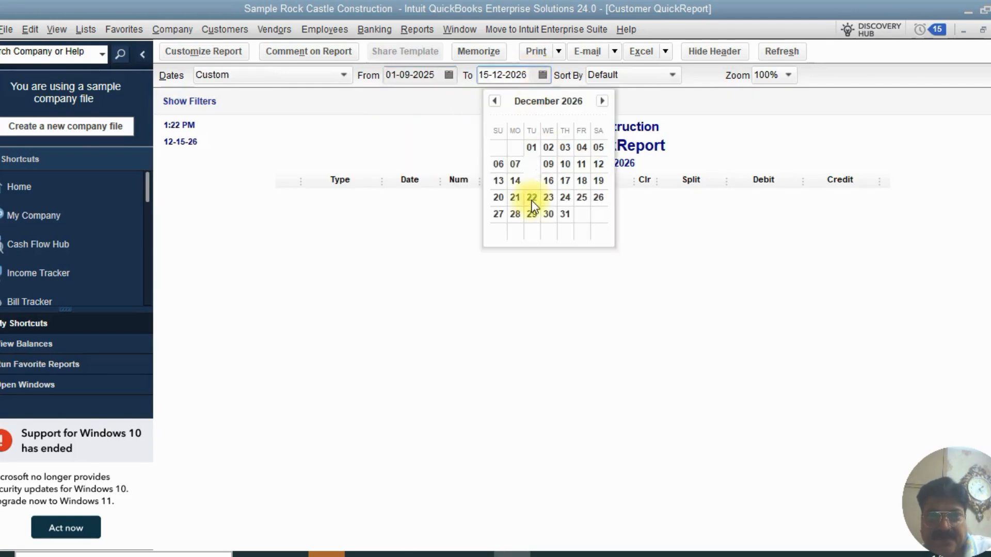
pyautogui.click(567, 214)
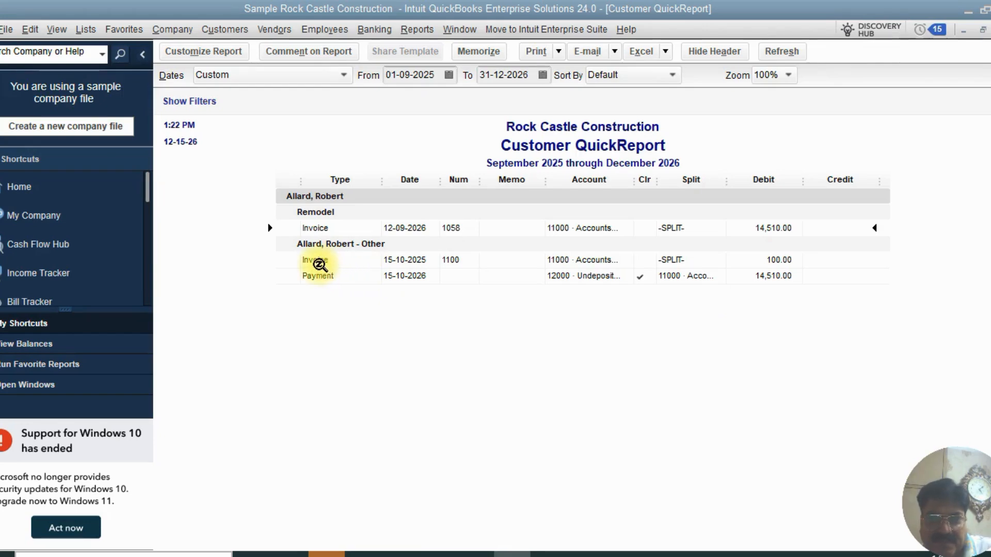
# Step: View the invoice dated 15-10-2025 from the QuickReport, then close the invoice and the report
pyautogui.click(404, 260)
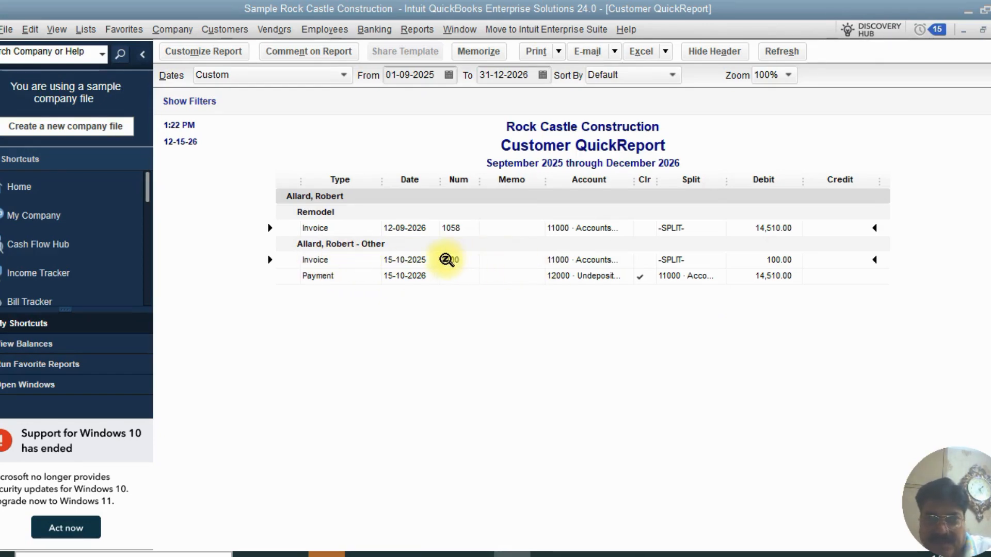
pyautogui.doubleClick(402, 261)
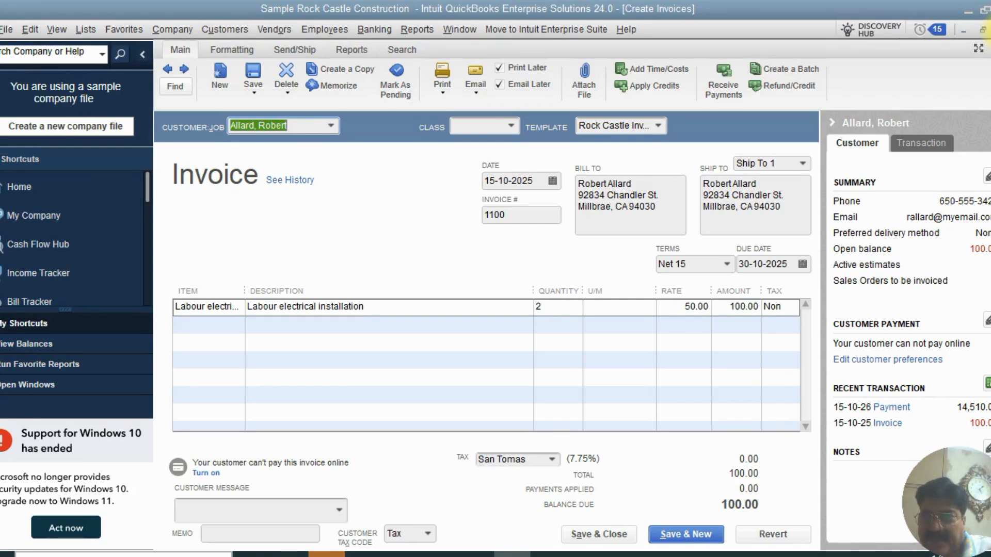
pyautogui.click(990, 30)
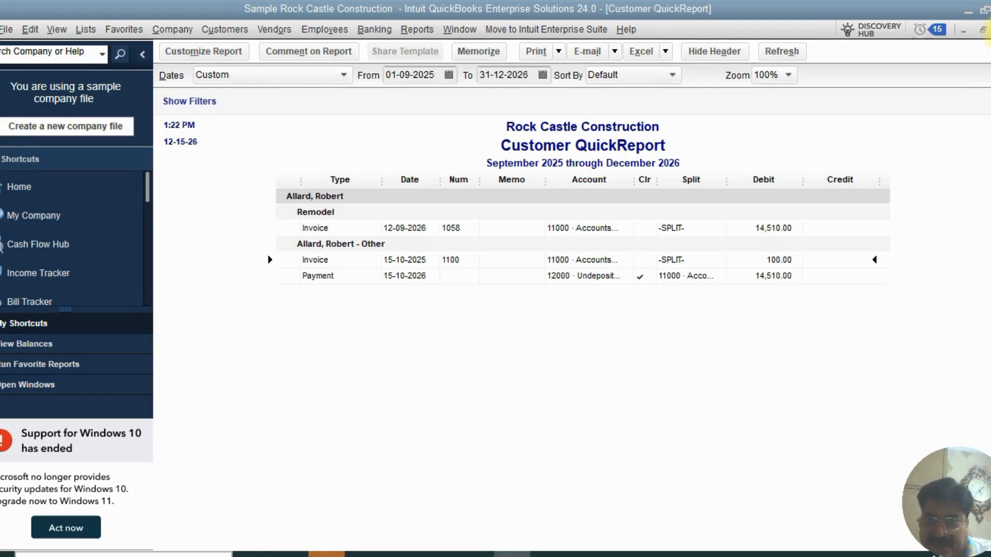
pyautogui.click(990, 31)
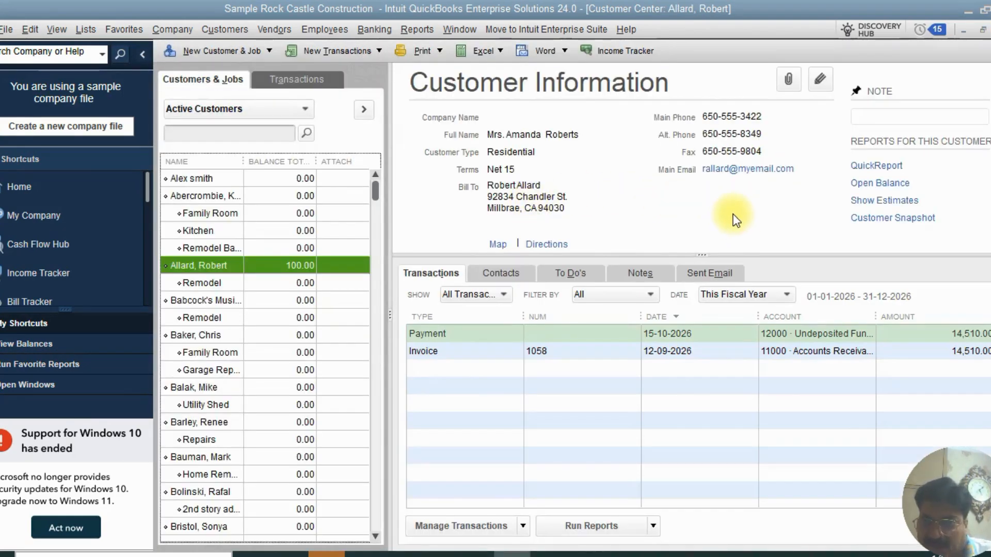